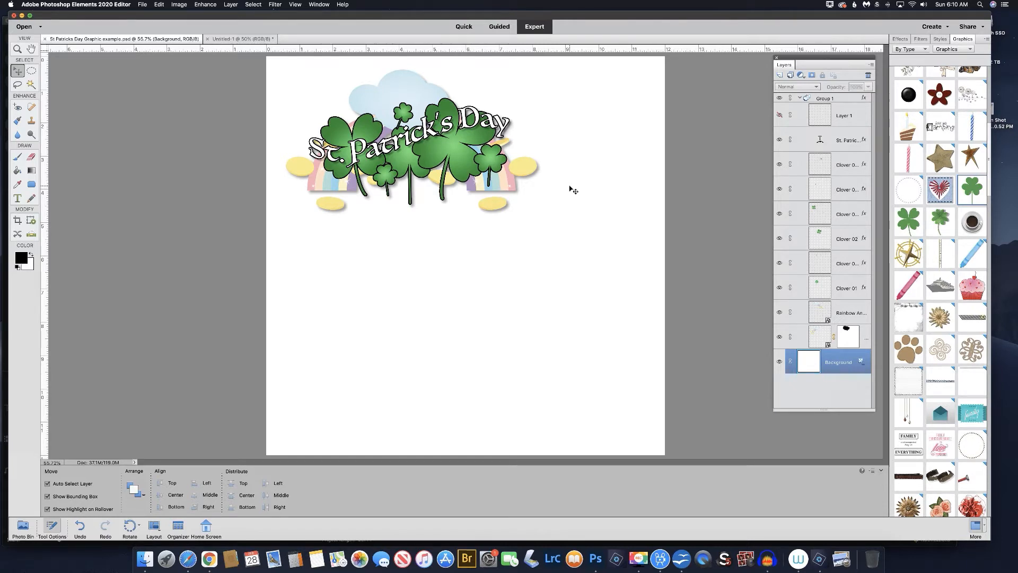
- Switch to the Untitled-1 document, add the four-leaf Clover 02 graphic to the upper-left area and enlarge it to about 146%
left_click(234, 39)
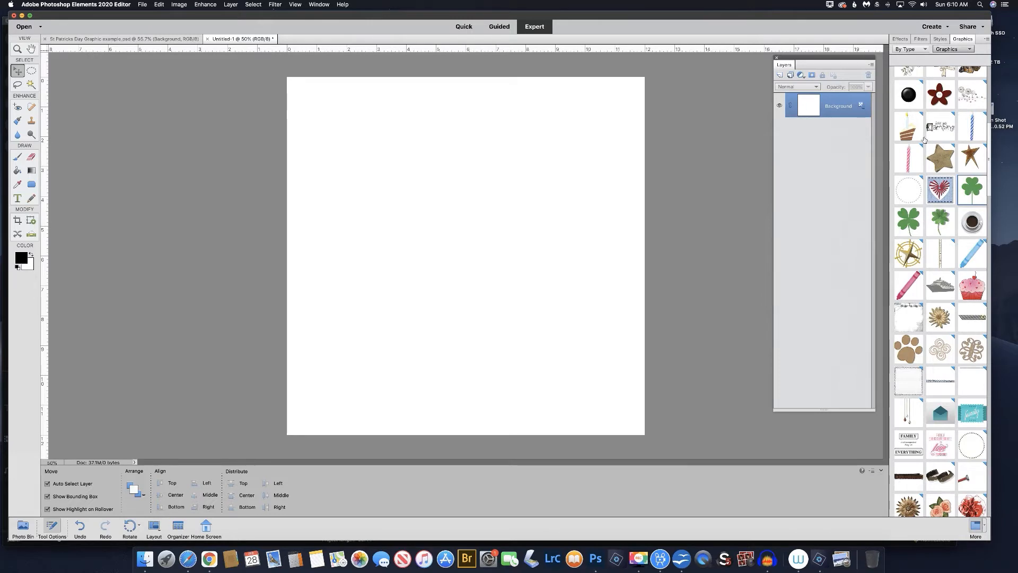
left_click_drag(909, 222, 374, 201)
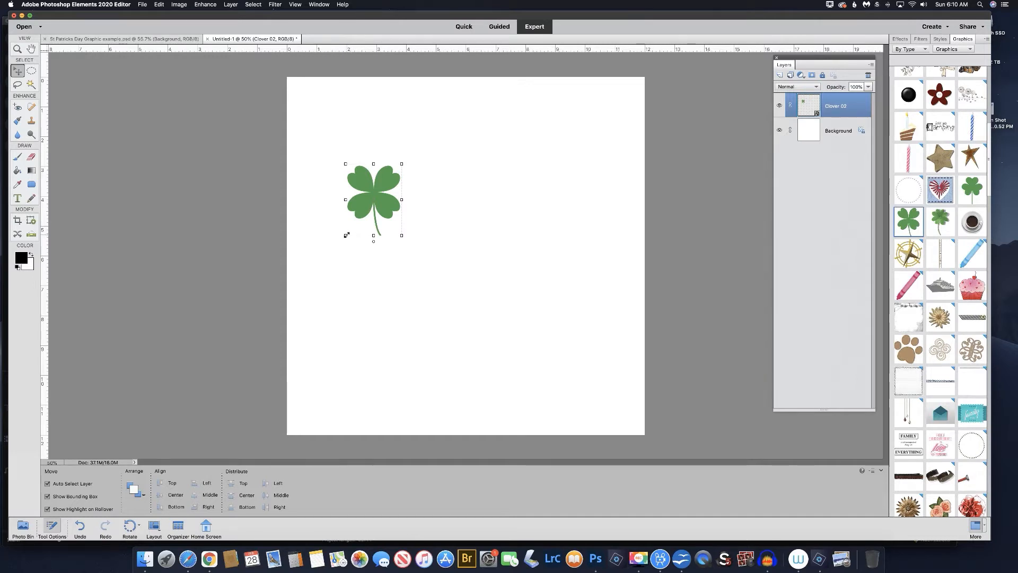
left_click_drag(346, 236, 319, 269)
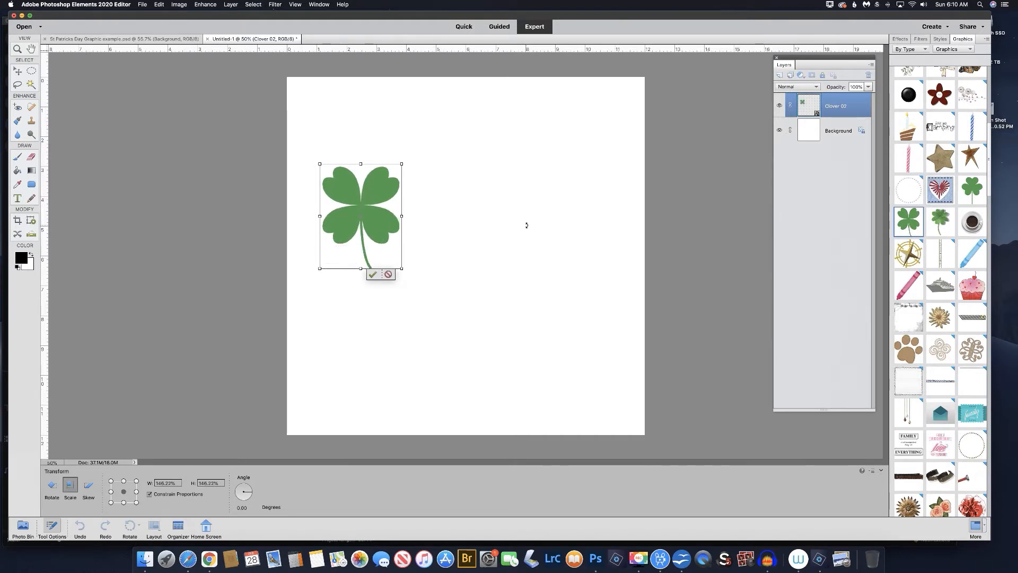
left_click(372, 275)
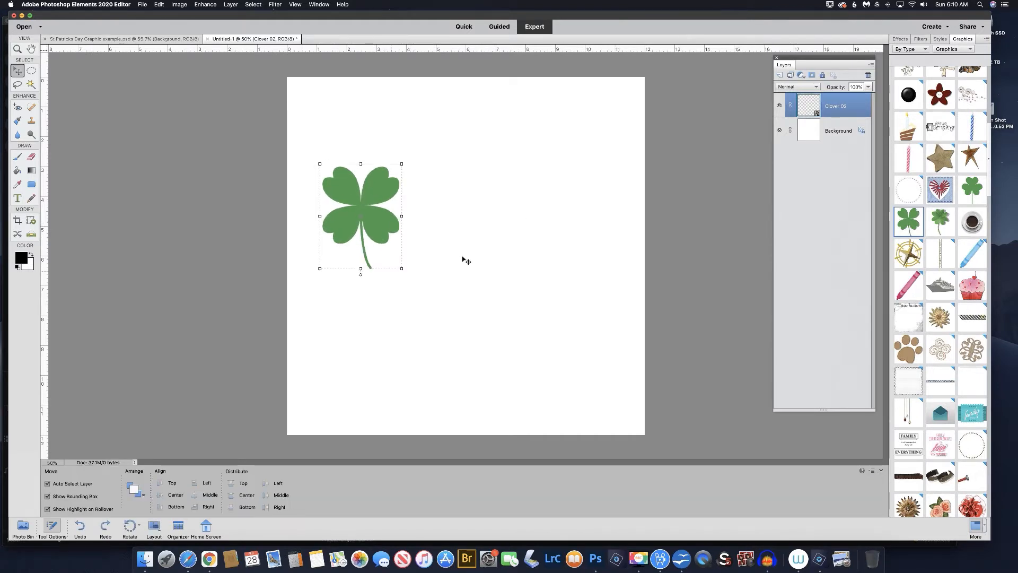
- Add the three-leaf Clover 01 graphic, enlarge it and place it overlapping the right side of the four-leaf clover
left_click_drag(972, 190, 471, 252)
mouse_move(435, 200)
left_mouse_down()
mouse_move(421, 212)
mouse_move(420, 203)
left_mouse_up()
left_click(426, 265)
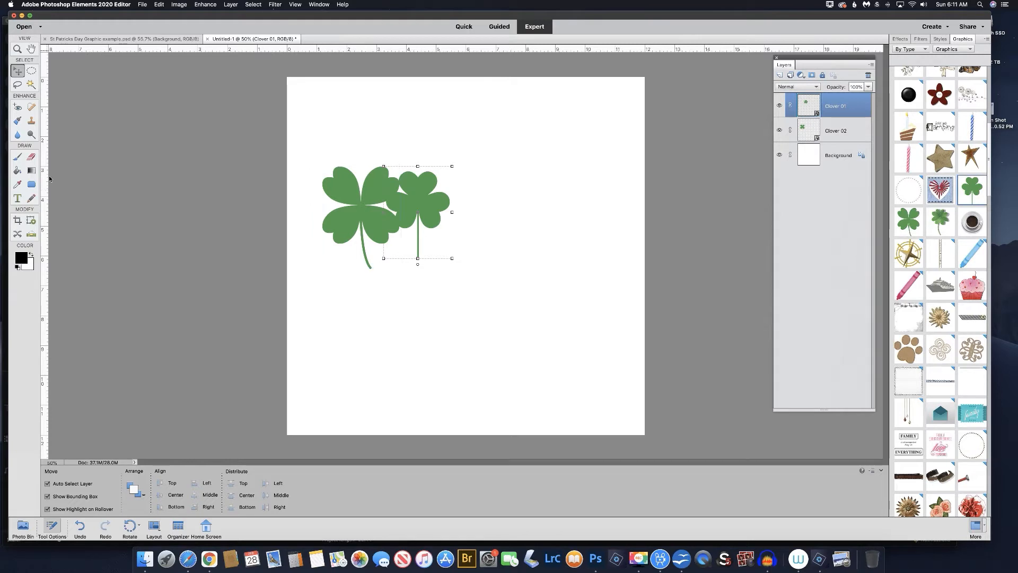
- Edit the Gradient tool's black-to-white gradient, setting the starting color stop to dark green #196103
left_click(31, 170)
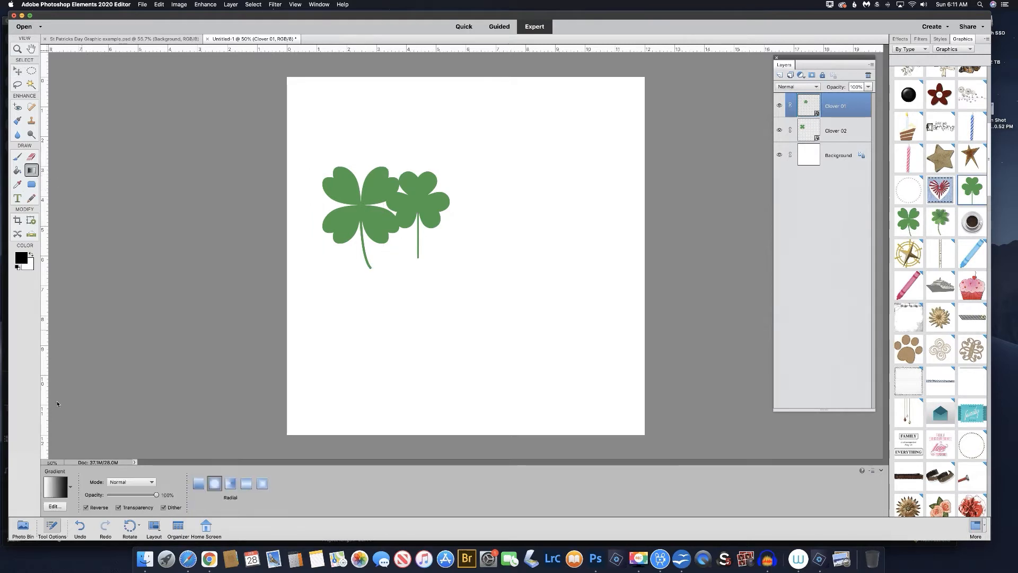
left_click(59, 490)
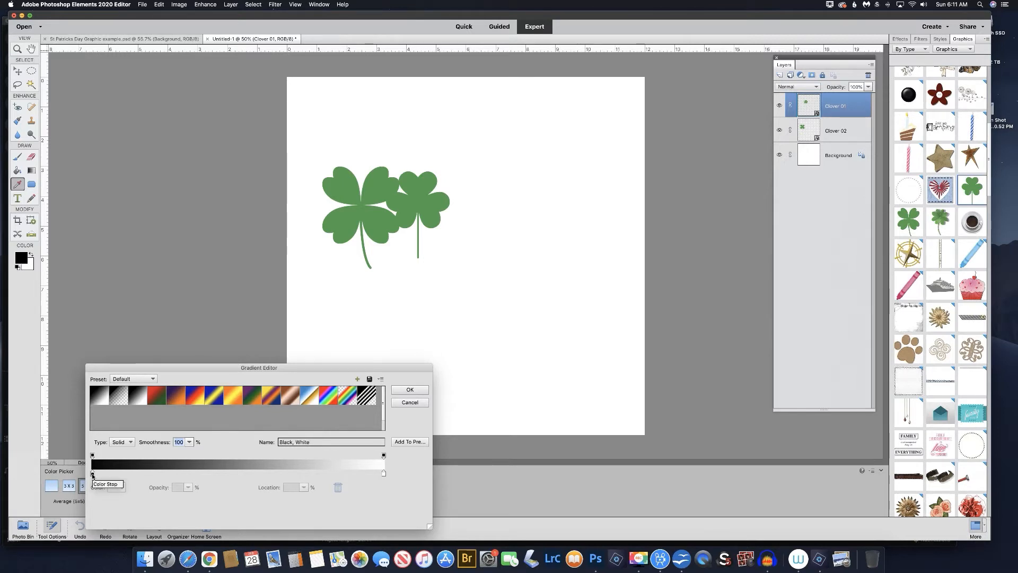
left_click(92, 473)
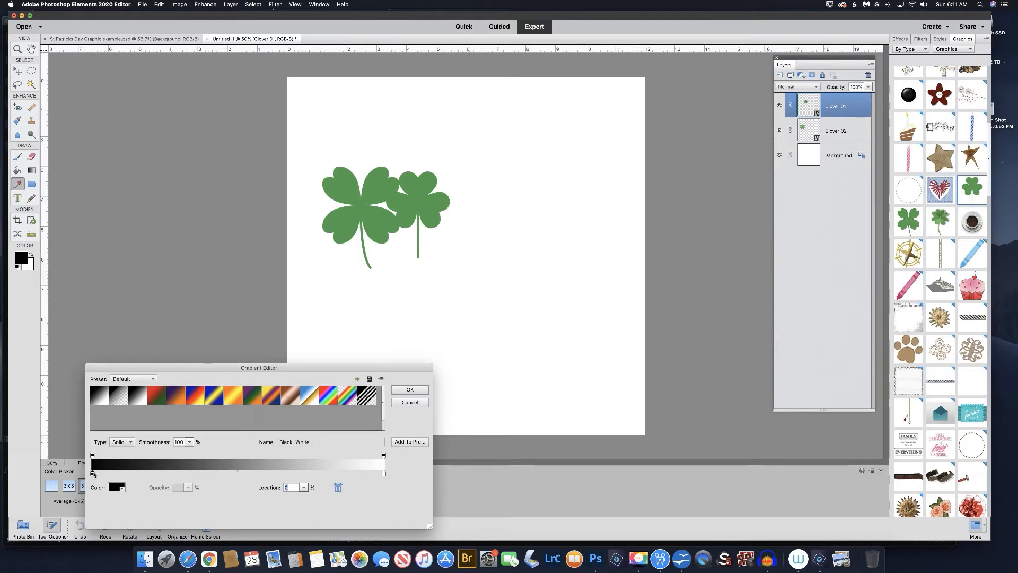
left_click(115, 488)
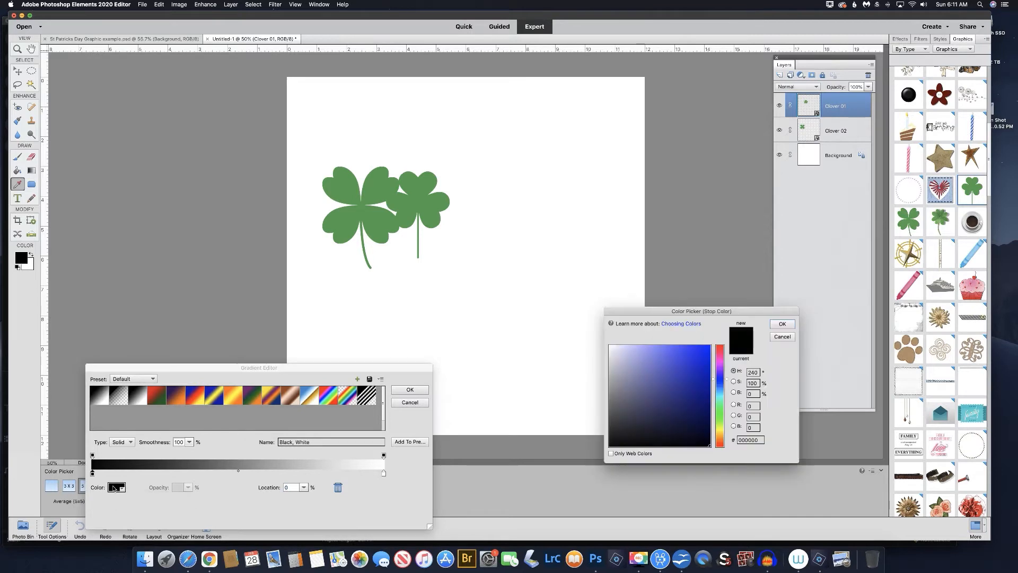
left_click(718, 419)
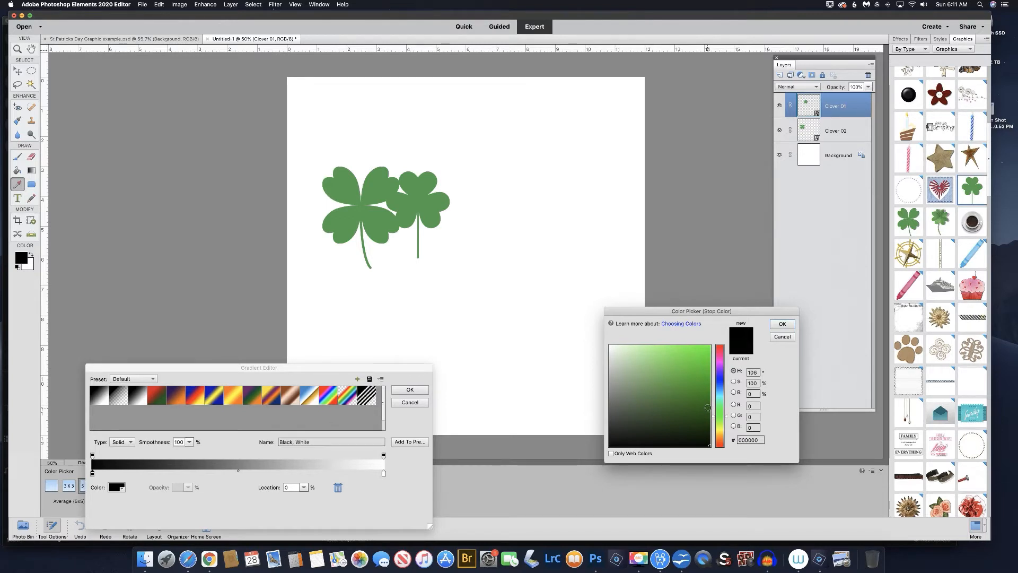
left_click(707, 408)
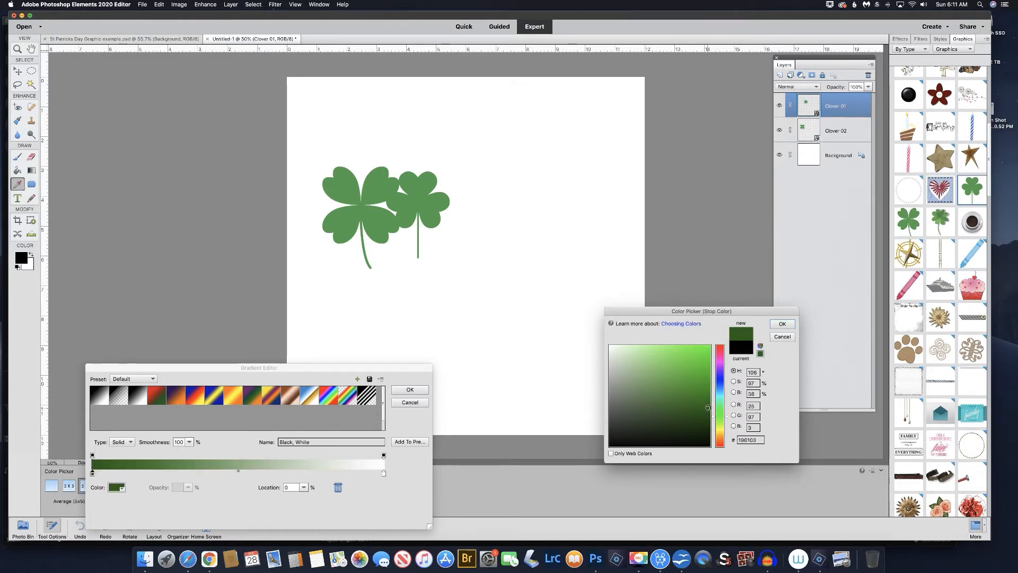
left_click(782, 324)
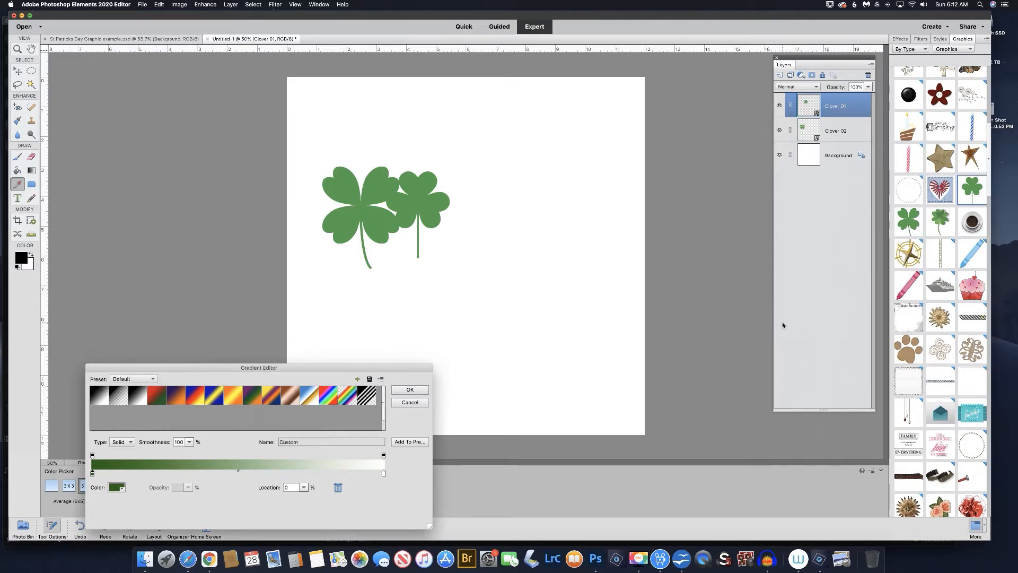
- Set the gradient's ending color stop to bright green #07e727 and accept the custom gradient
left_click(384, 473)
left_click(115, 487)
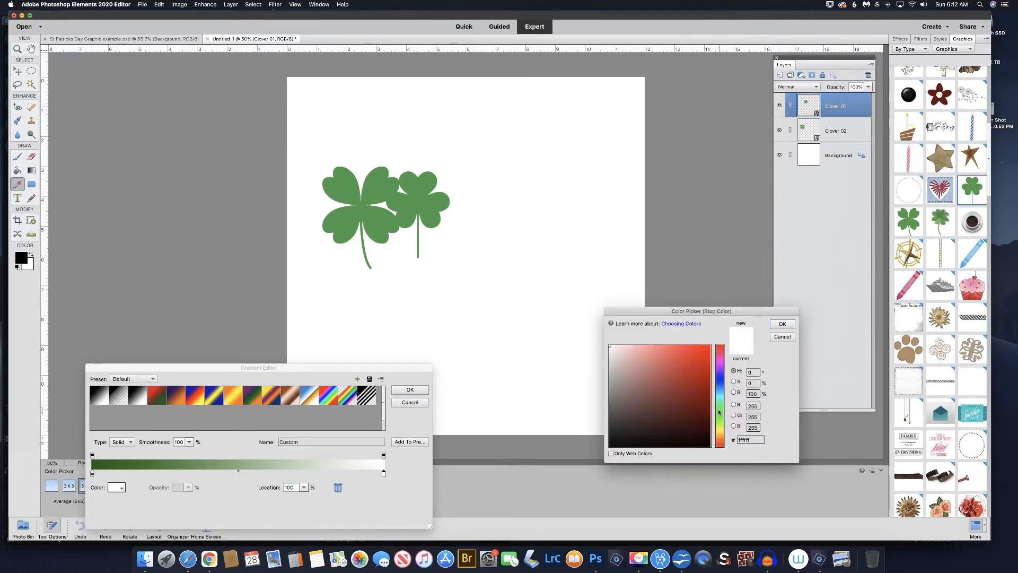
left_click(719, 411)
left_click(707, 354)
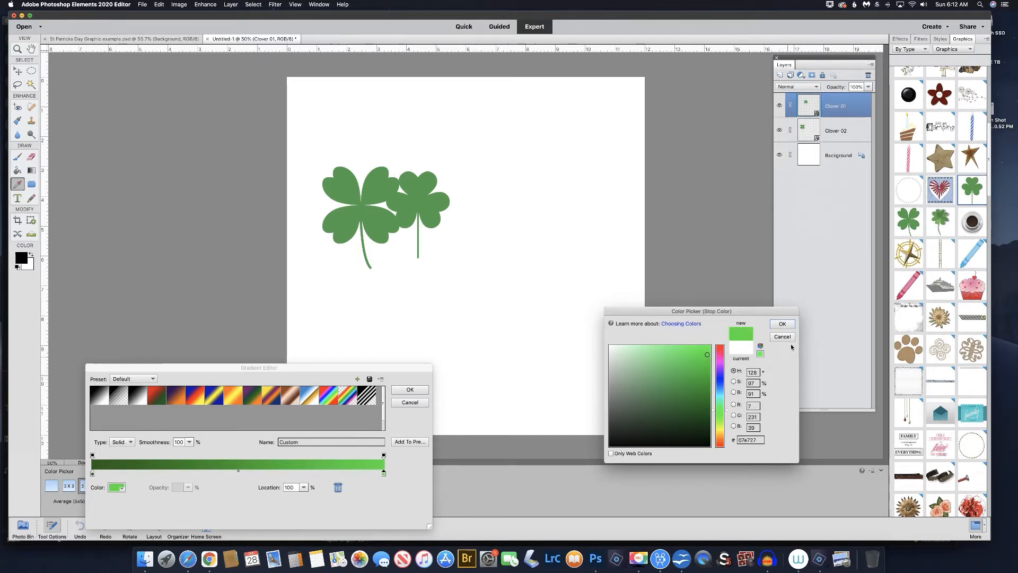
left_click(781, 324)
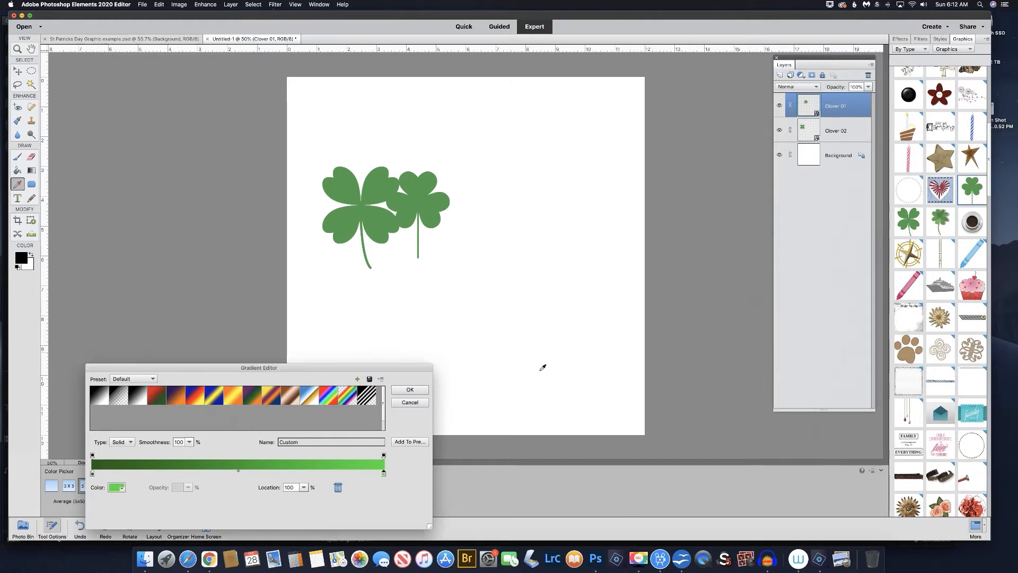
left_click(410, 390)
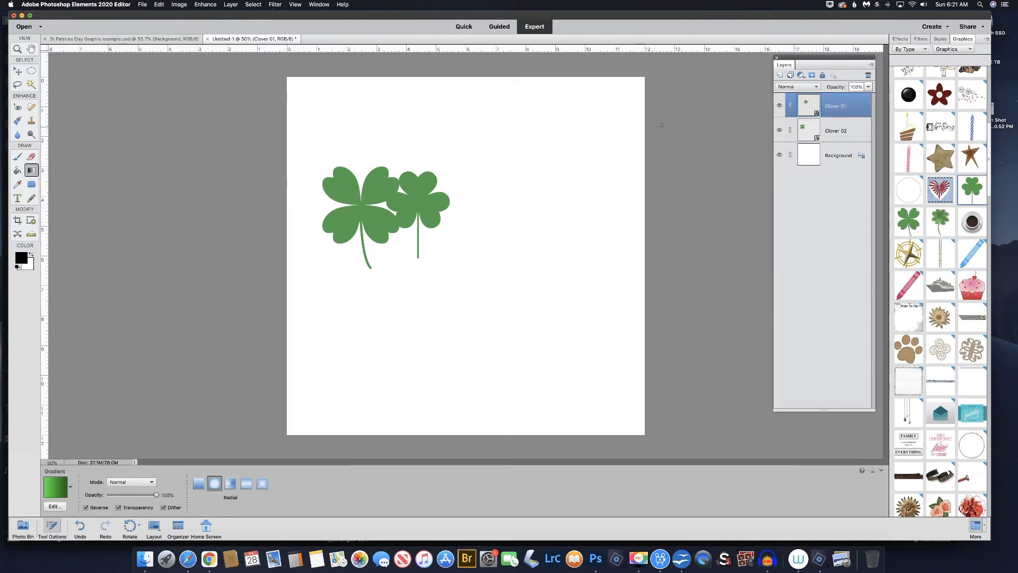
- Load the Clover 01 shape as a selection, simplify its layer and fill it with the radial green gradient outward from its center
left_click(812, 106, "super")
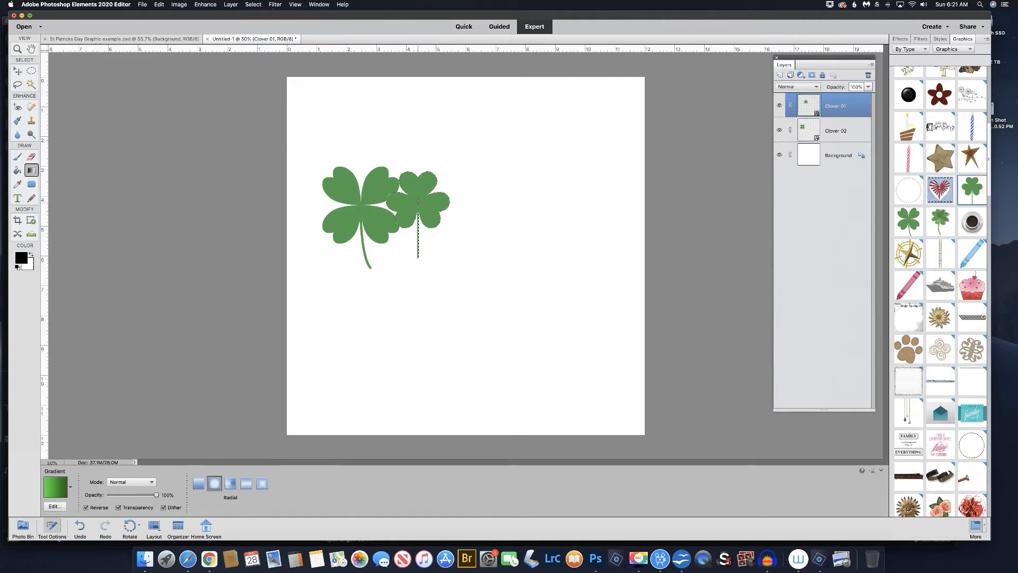
left_click(418, 200)
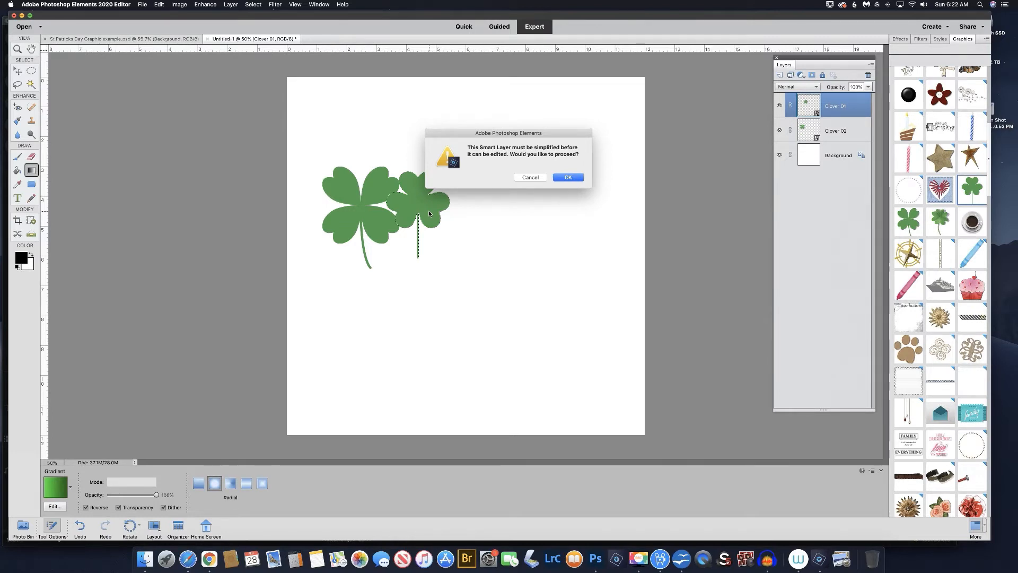
left_click(554, 178)
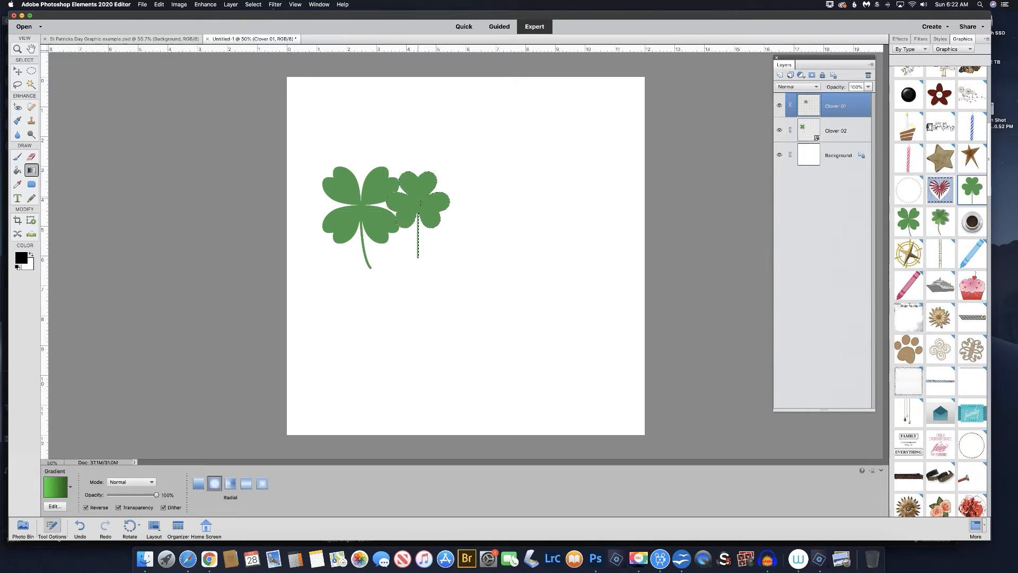
left_click_drag(438, 227, 438, 227)
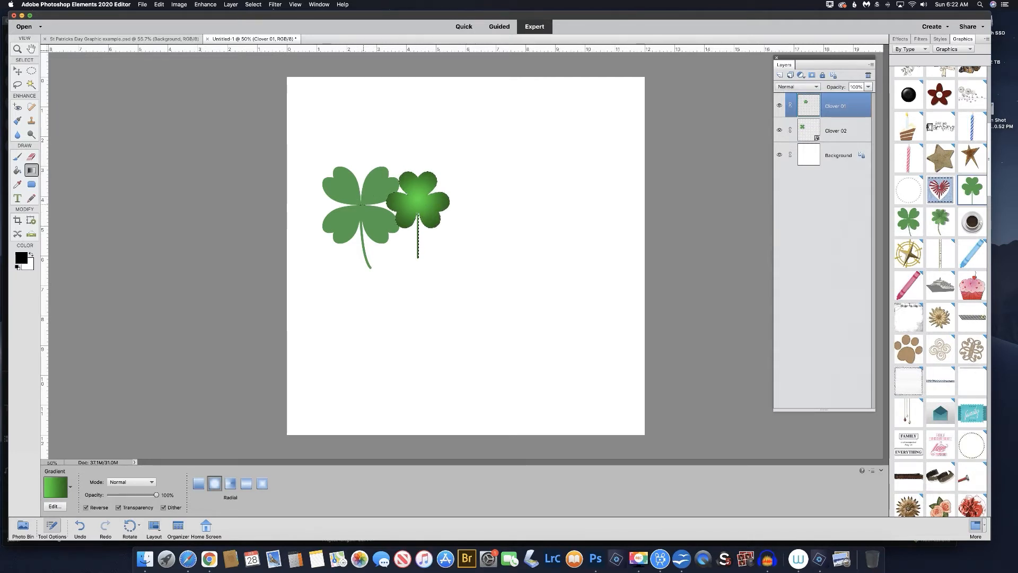
- Load the Clover 02 shape as a selection, simplify its layer and fill it with the radial green gradient from its center
left_click(805, 130)
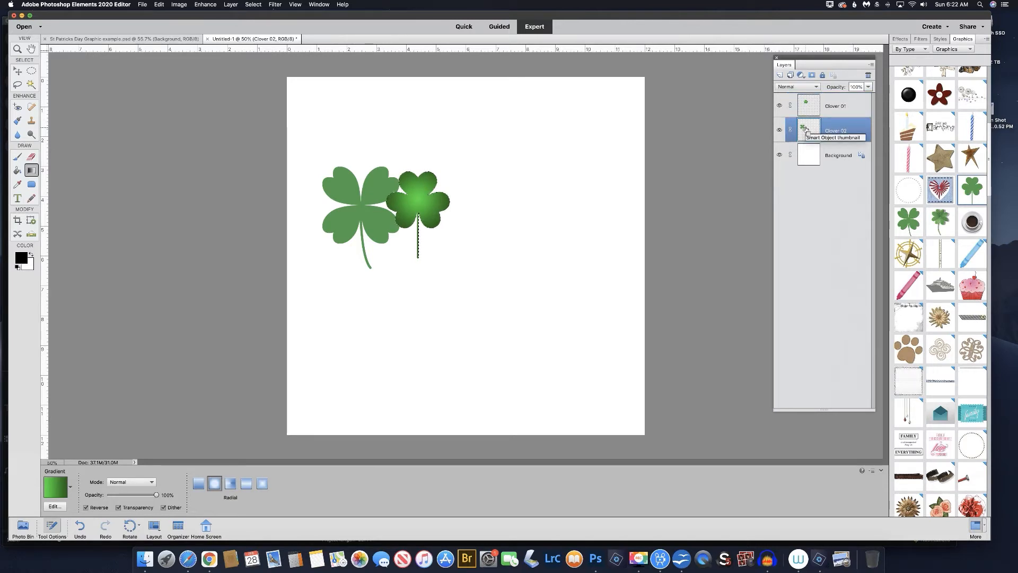
left_click(807, 130, "super")
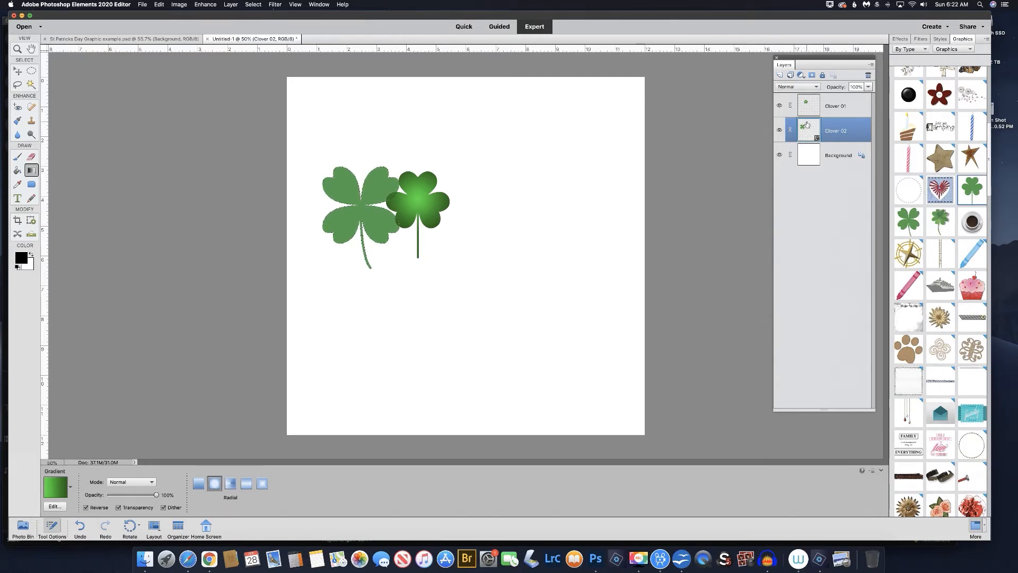
left_click(870, 67)
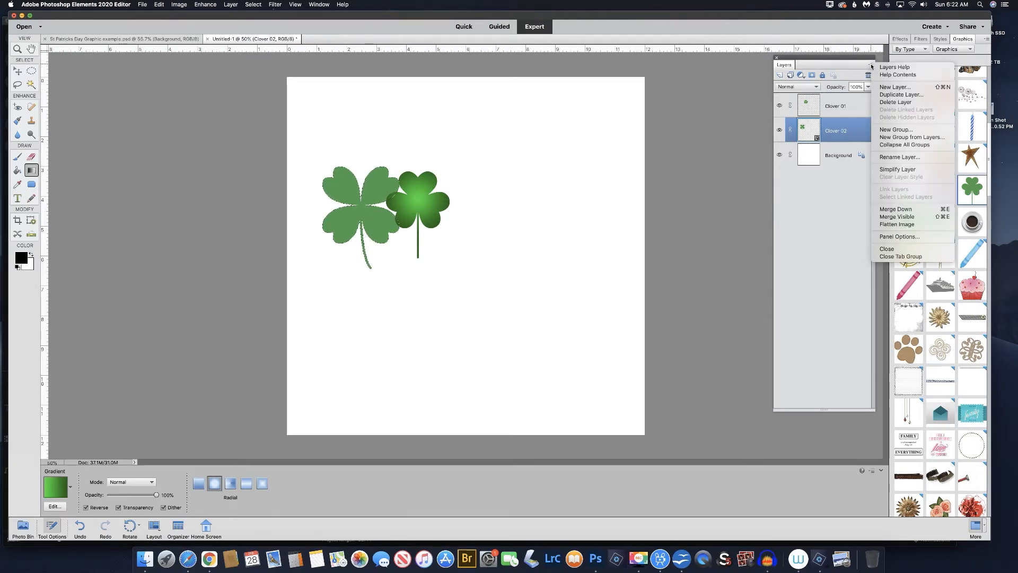
left_click(894, 170)
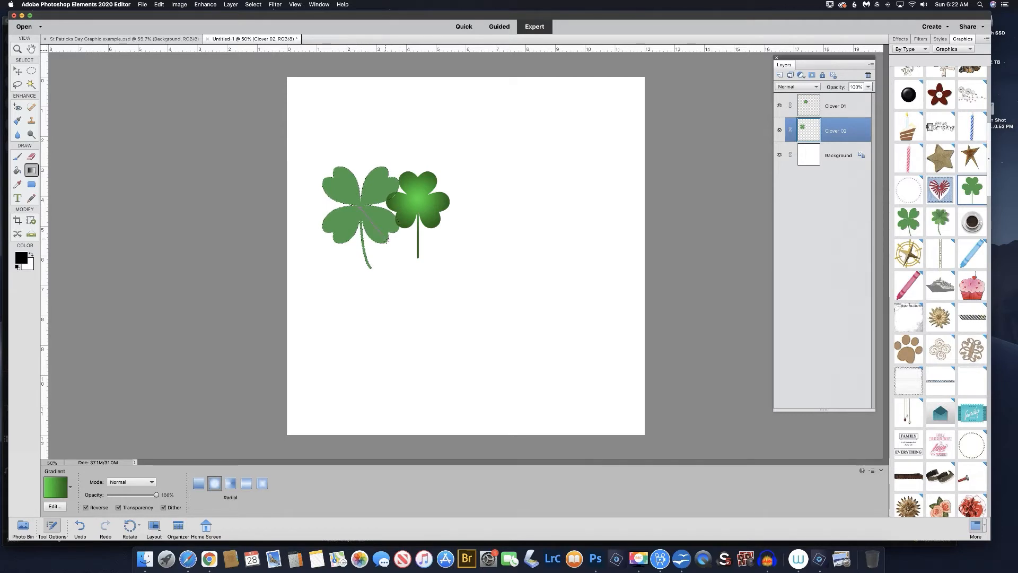
left_click_drag(387, 243, 387, 243)
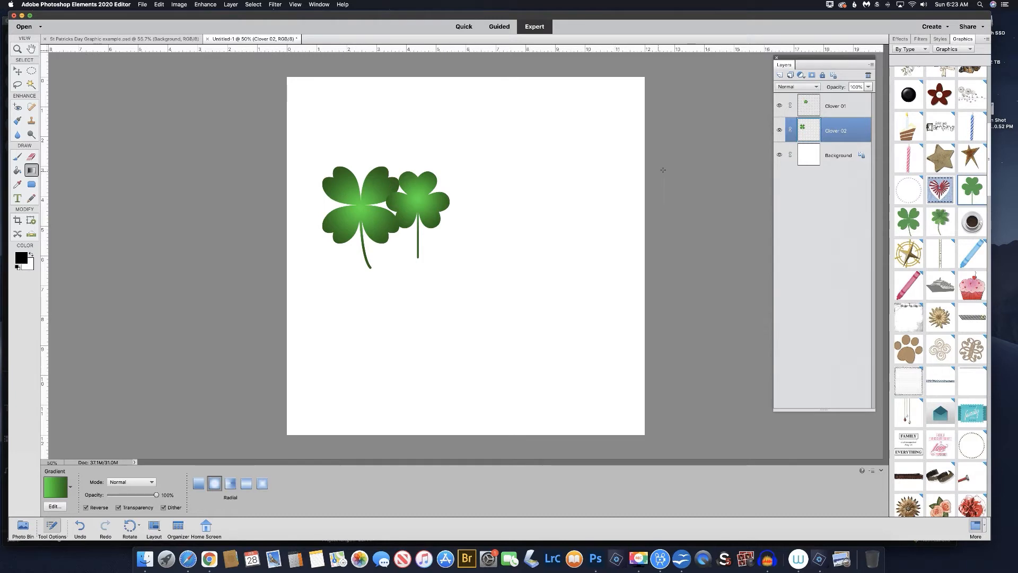
left_click(871, 64)
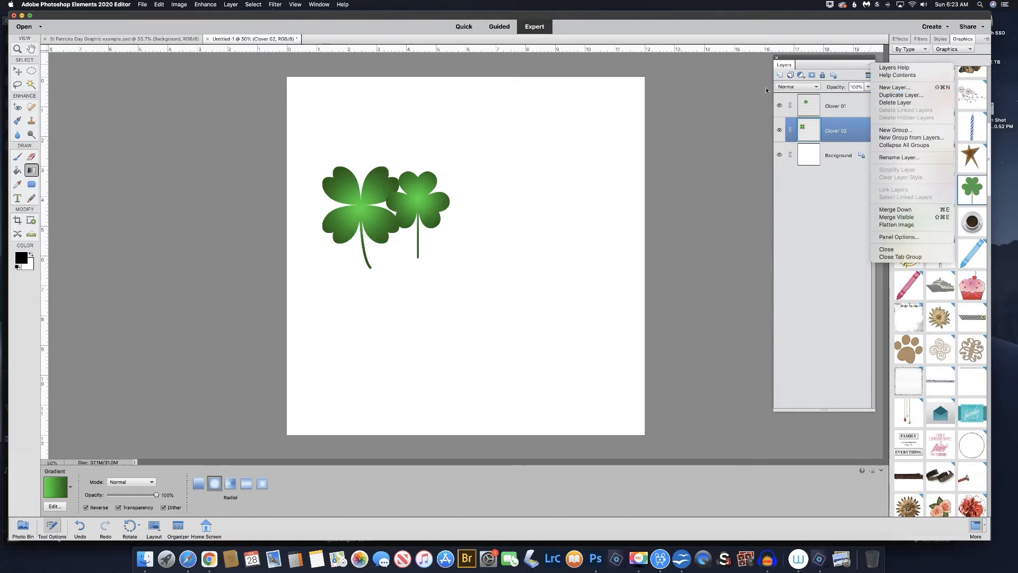
left_click(708, 84)
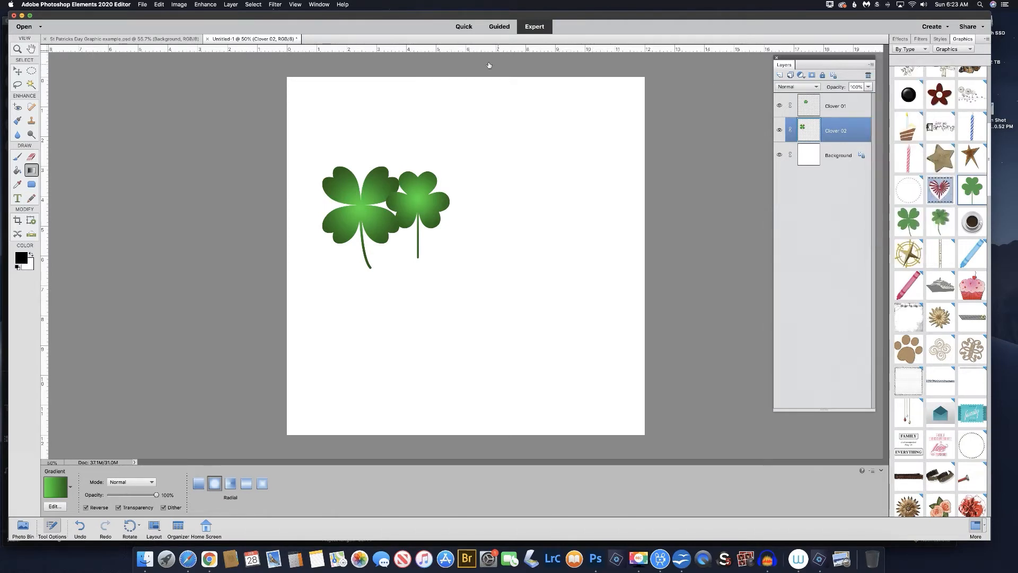
left_click(231, 5)
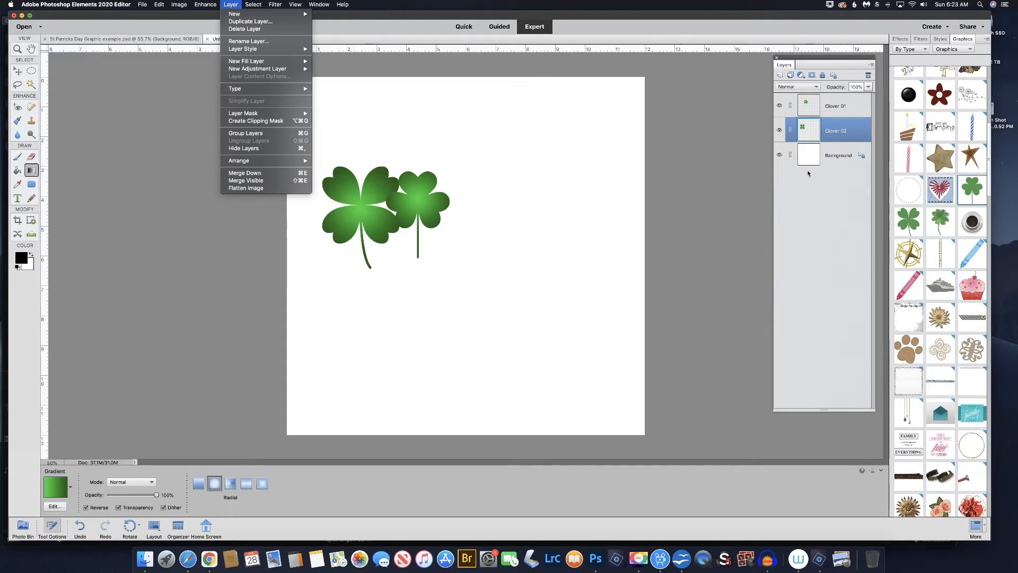
left_click(822, 181)
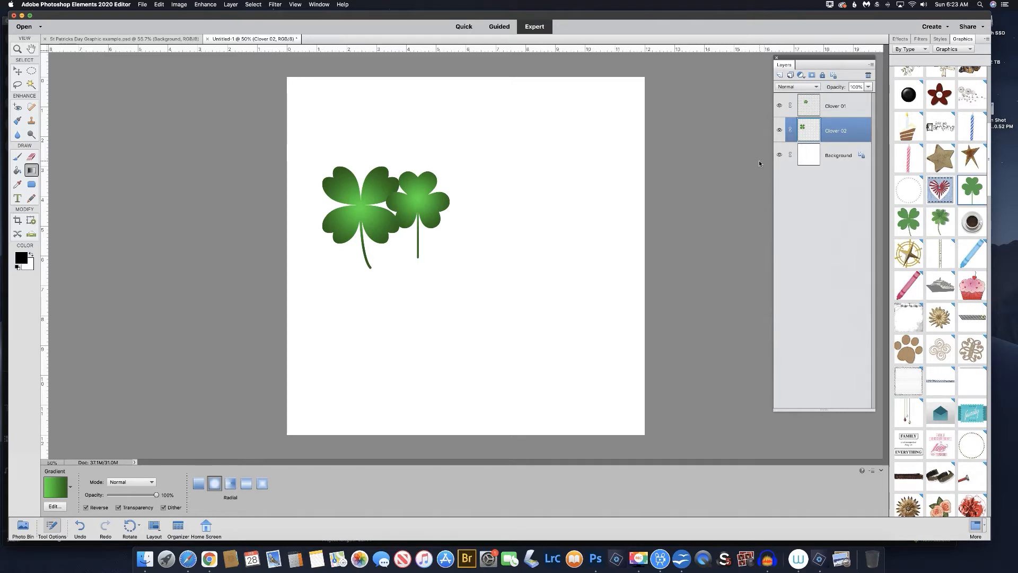
- Duplicate the Clover 02 layer and move the copy to the right of the three-leaf clover, slightly overlapping it
key("super+j")
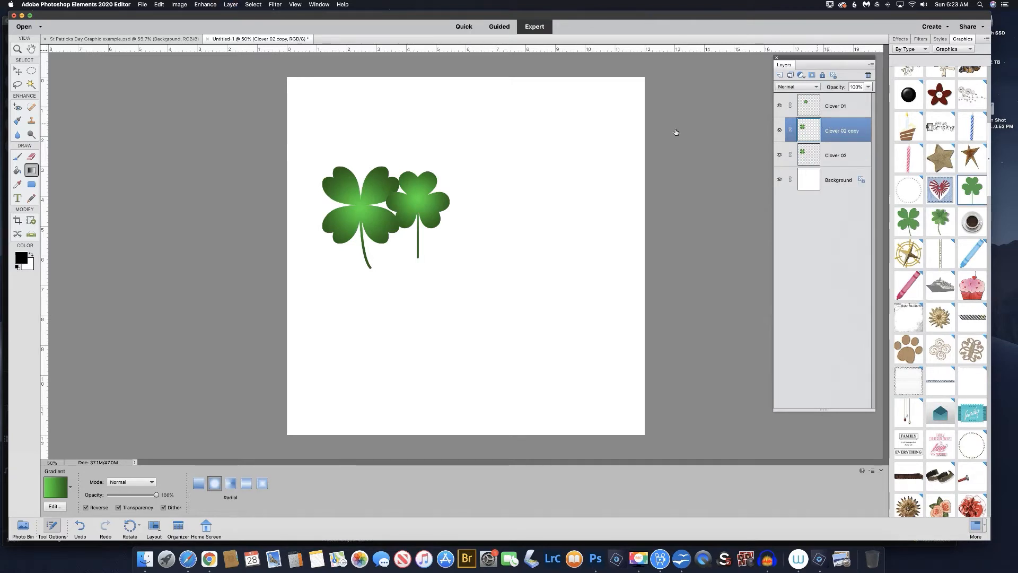
left_click(17, 72)
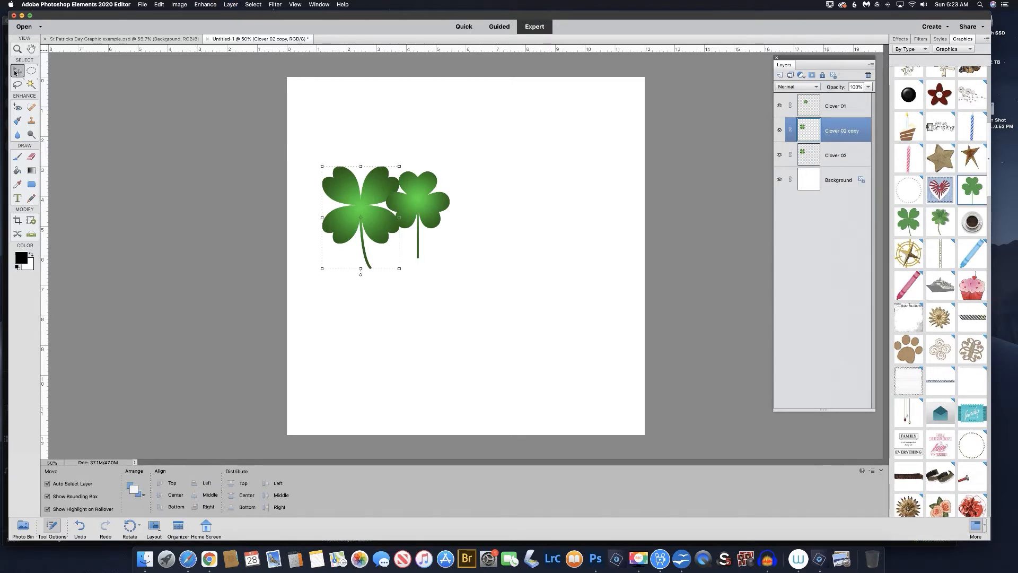
left_click_drag(355, 200, 470, 191)
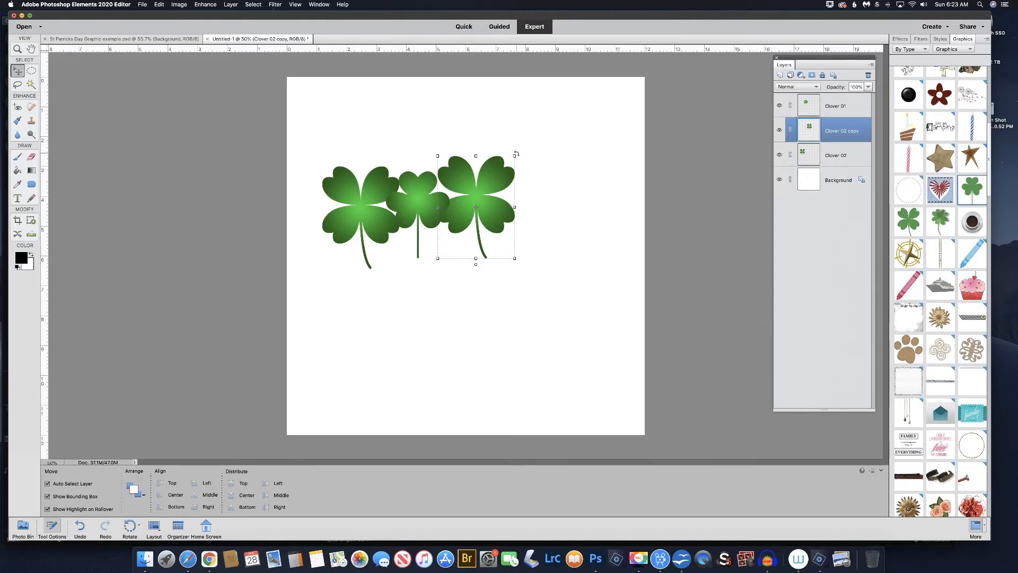
- Rotate the copied four-leaf clover about 20 degrees clockwise, enlarge it to about 115% and adjust its position
left_click_drag(517, 154, 501, 287)
left_click_drag(512, 182, 512, 177)
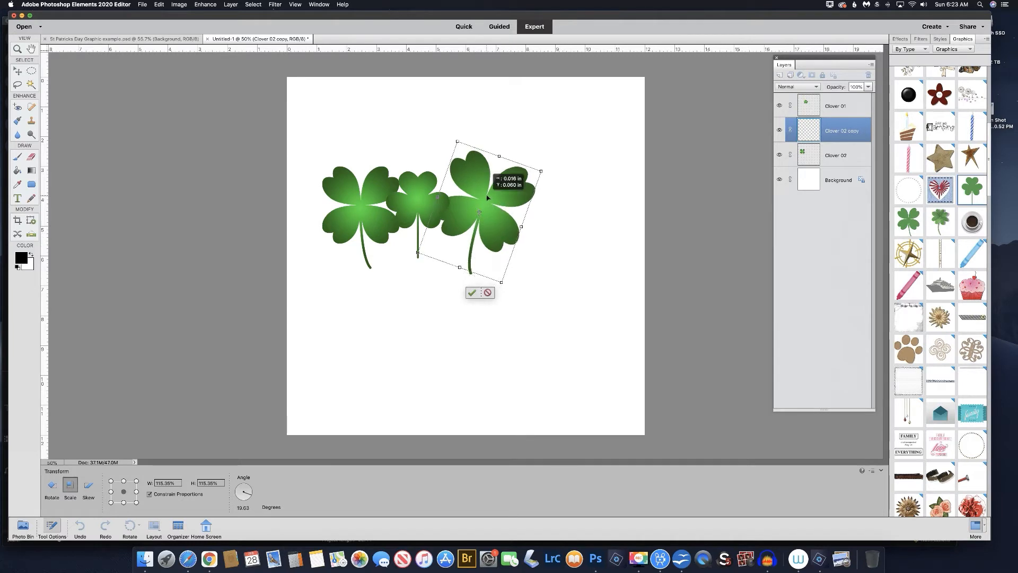
left_click(471, 288)
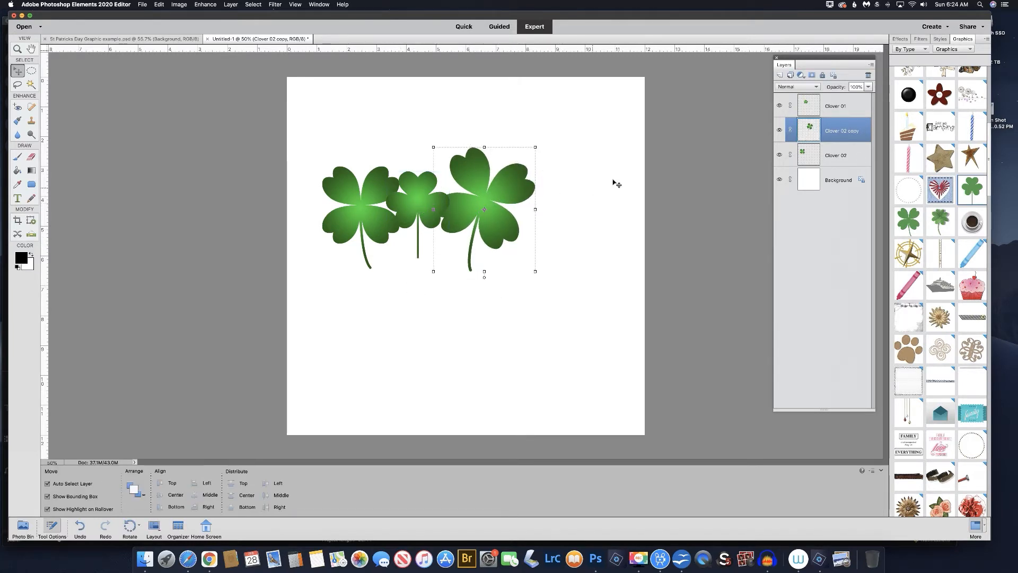
- Duplicate the Clover 01 layer and place the copy above the central three-leaf clover, shrunk to about half size and tilted clockwise
left_click(810, 106)
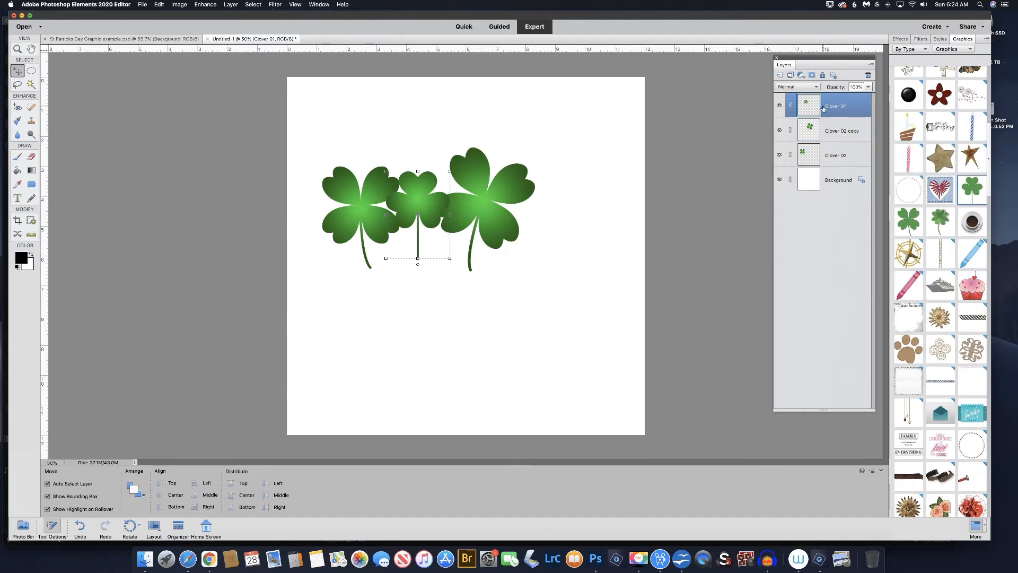
key("super+j")
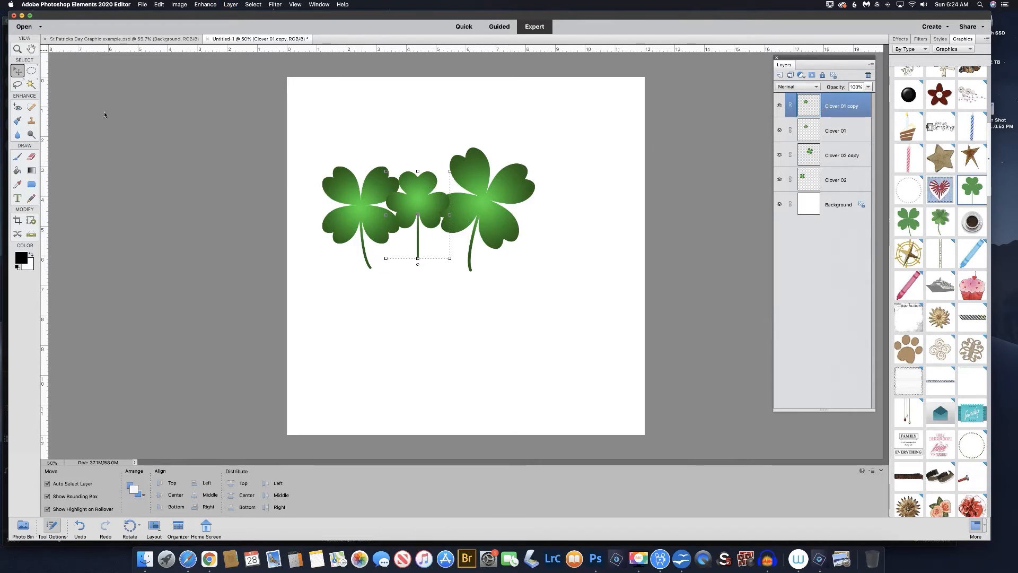
mouse_move(415, 169)
left_mouse_down()
mouse_move(420, 121)
mouse_move(443, 133)
mouse_move(449, 154)
mouse_move(430, 153)
left_mouse_up()
left_click(398, 199)
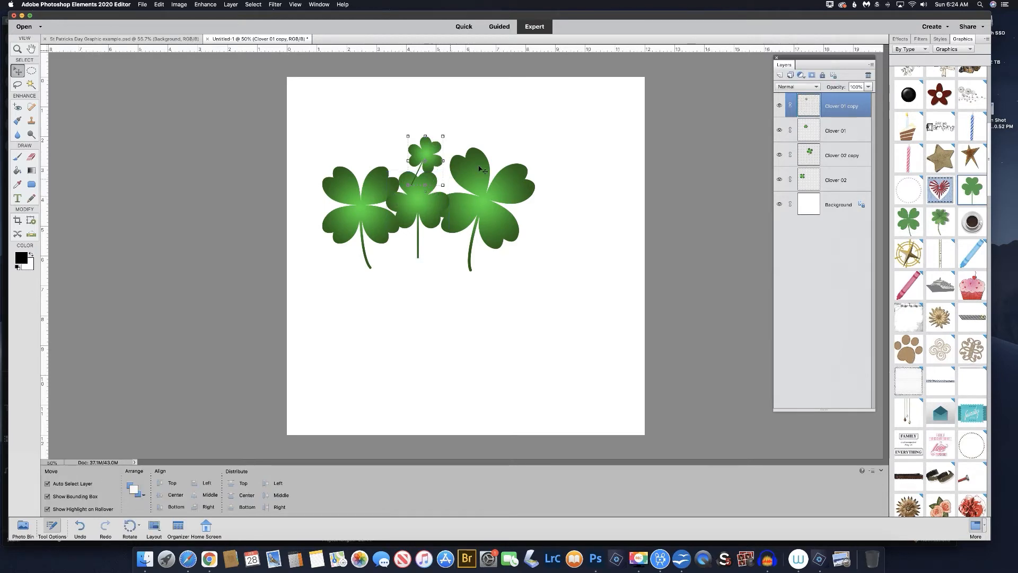
- Duplicate the small clover and place the copy beside the central clover's stem, rotated about 63 degrees counterclockwise and scaled to about 91%
key("super+j")
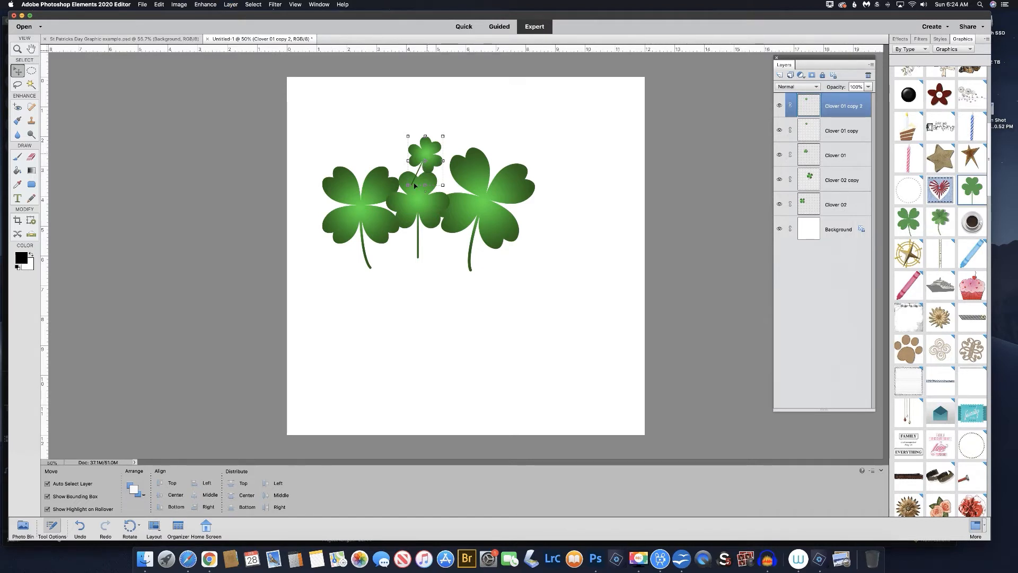
left_click_drag(415, 185, 402, 242)
left_click(434, 269)
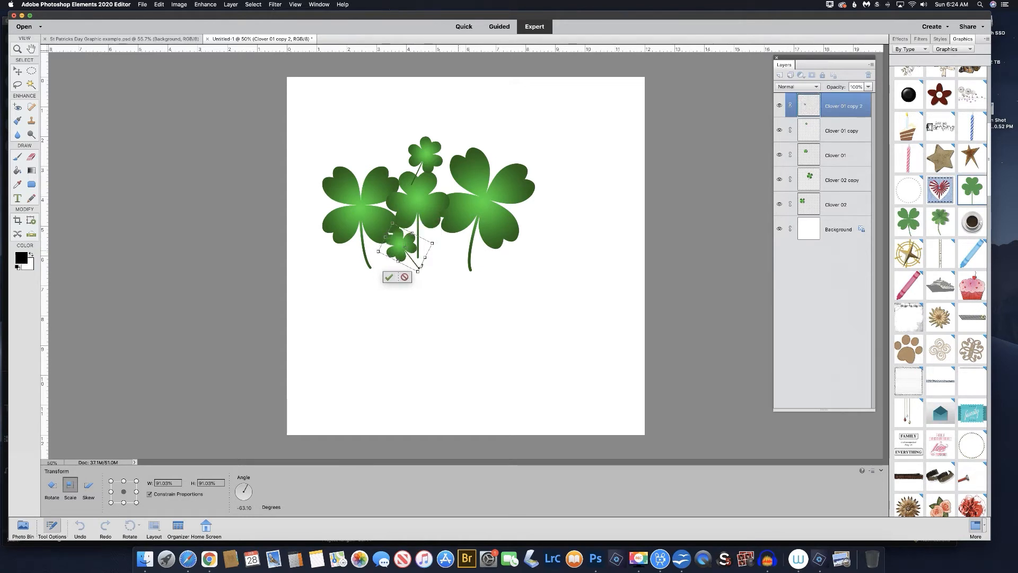
left_click(389, 277)
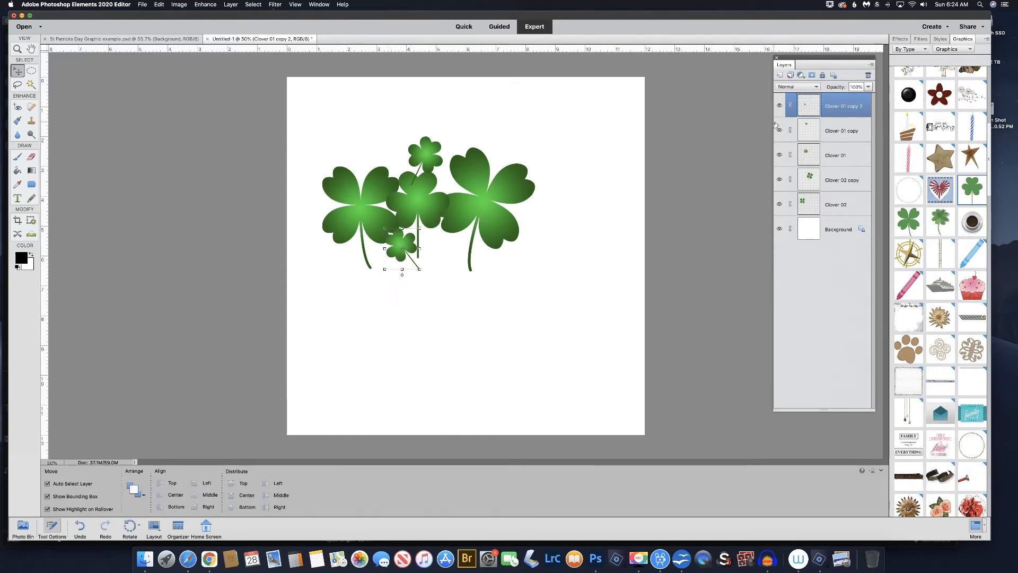
- Duplicate the lower small clover and place the copy right of the large four-leaf clover, rotated about 29 degrees clockwise and enlarged to about 120%
key("super+j")
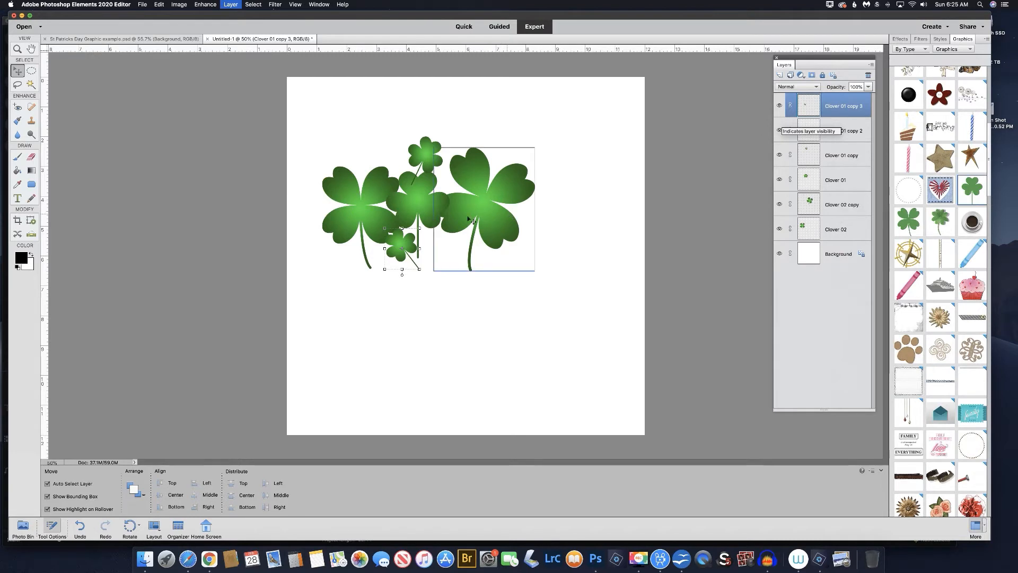
left_click_drag(399, 245, 546, 261)
left_click_drag(544, 215, 549, 219)
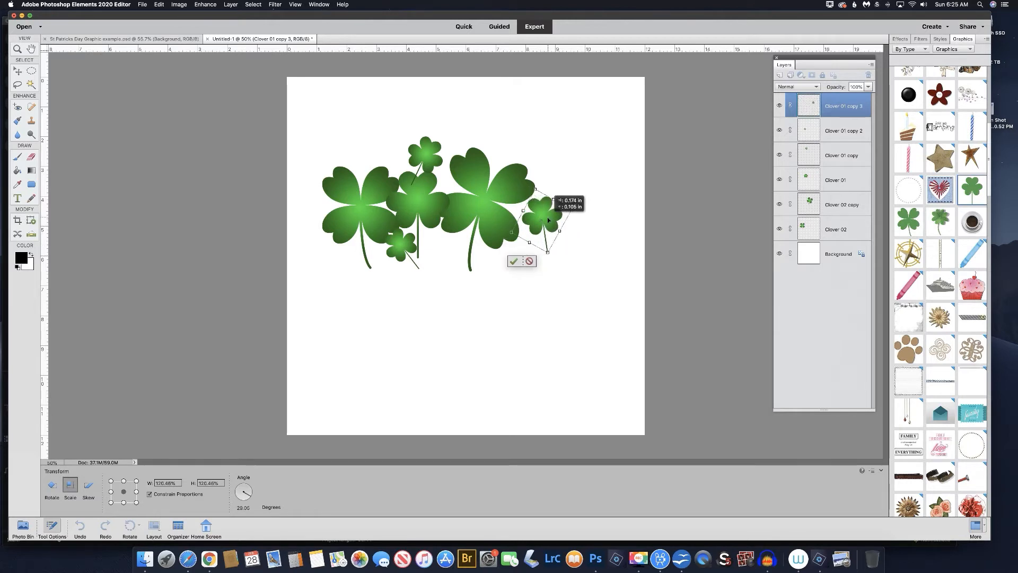
left_click(519, 258)
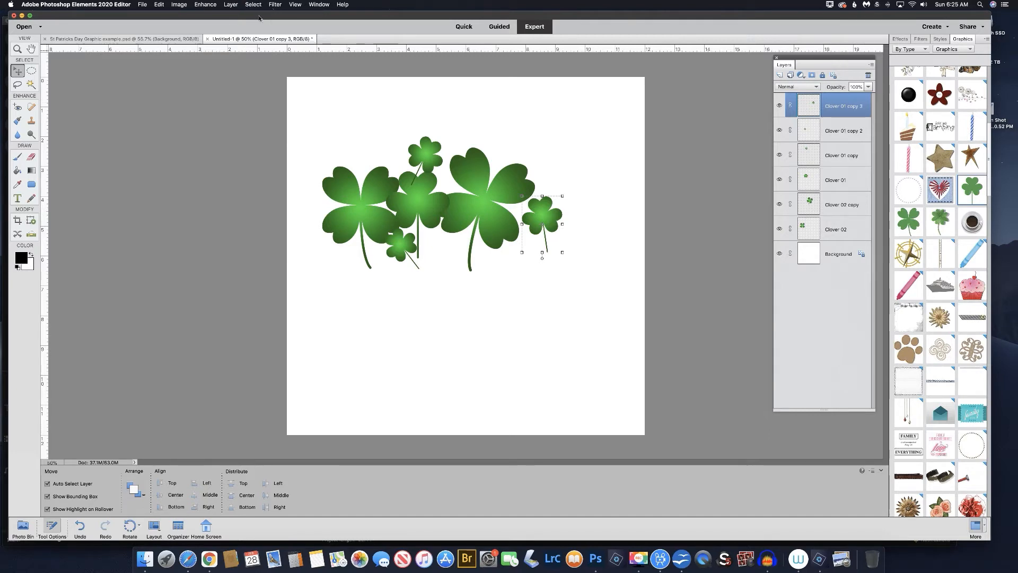
- Give the rightmost small clover a 7 px black outside stroke and copy that layer style to all the other clover layers
left_click(231, 4)
mouse_move(297, 49)
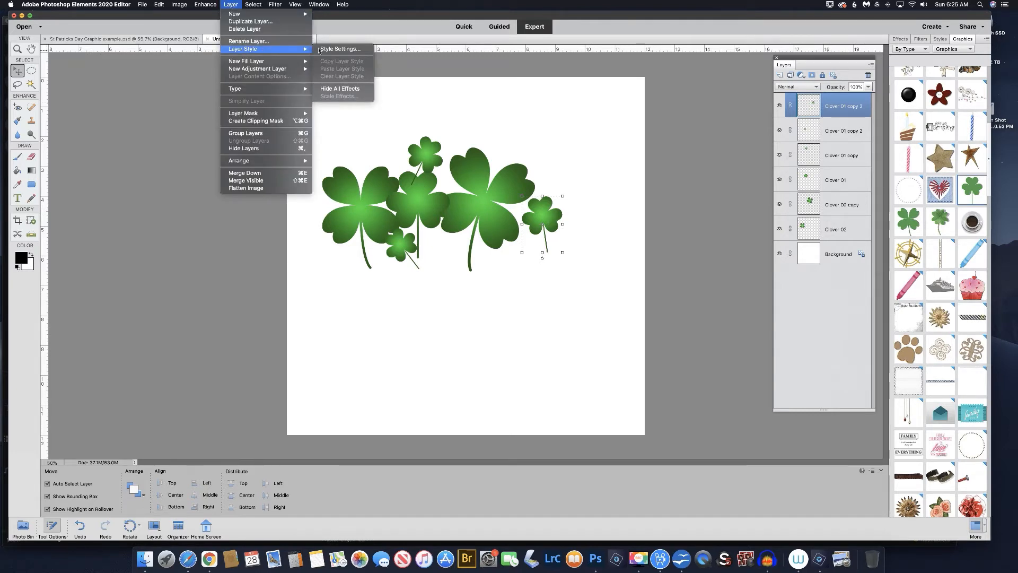
left_click(334, 49)
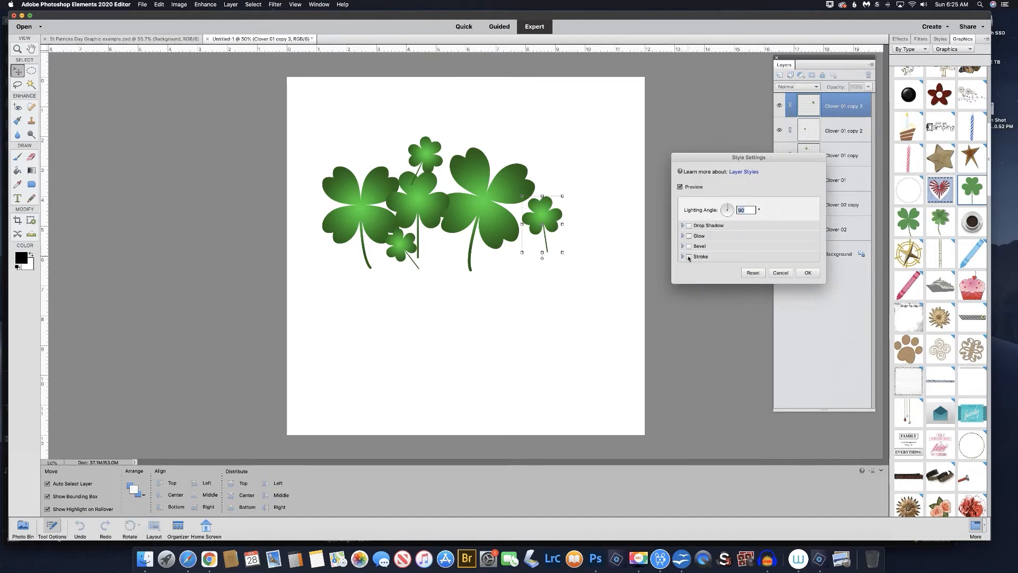
left_click(689, 256)
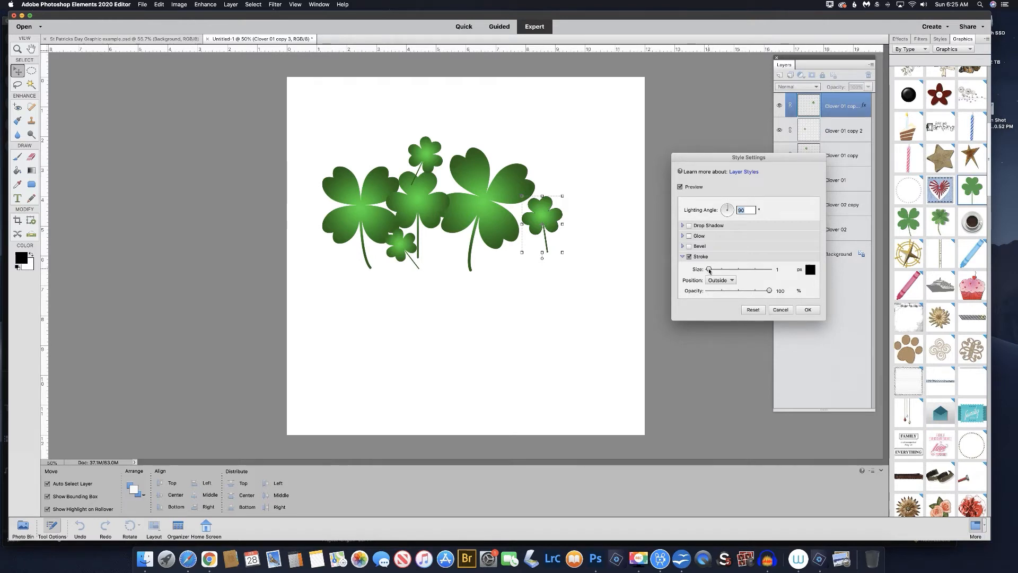
left_click(709, 270)
left_click_drag(710, 269, 712, 270)
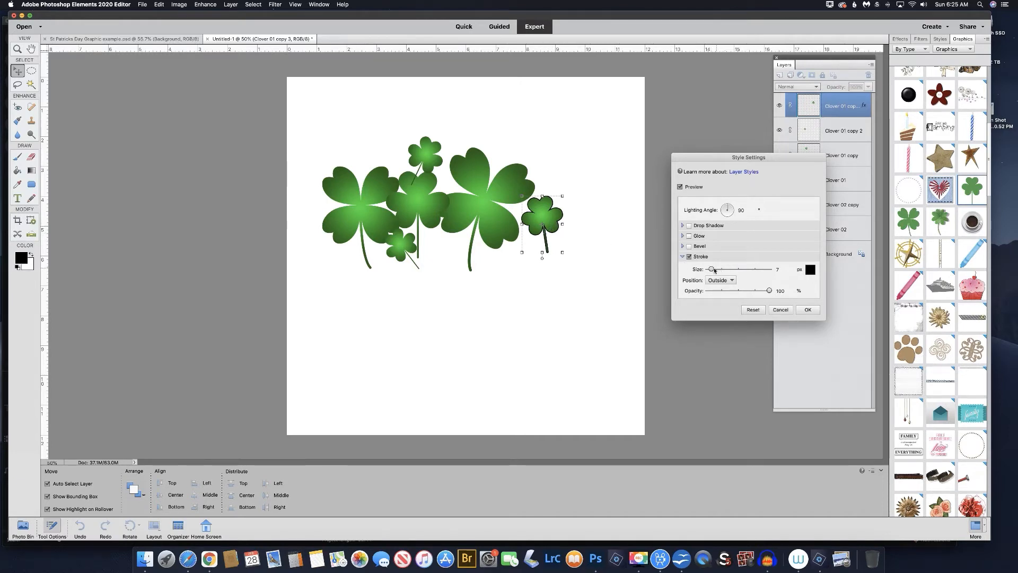
left_click(807, 310)
left_click(777, 269)
left_click(808, 309)
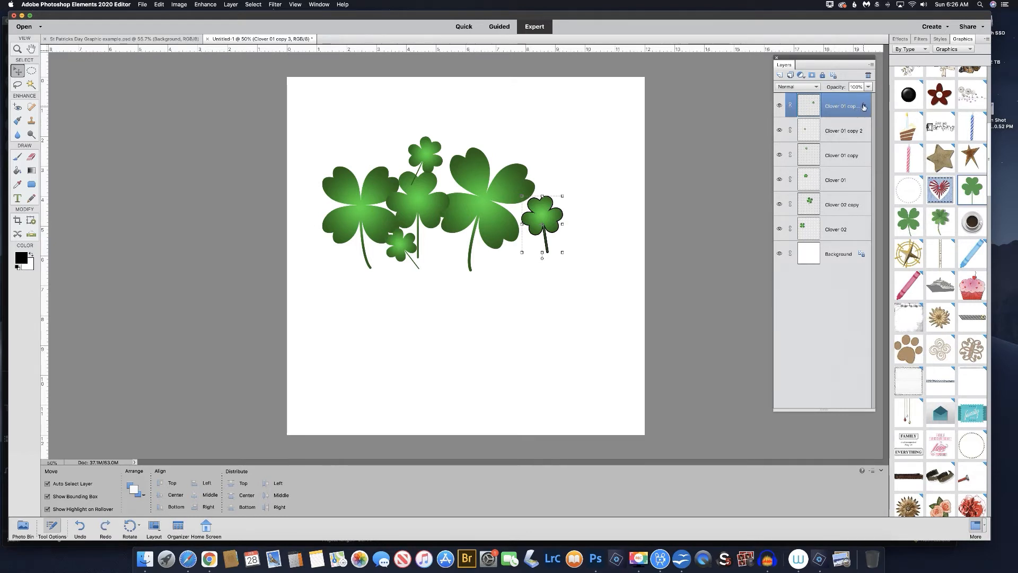
left_click_drag(860, 130, 863, 229)
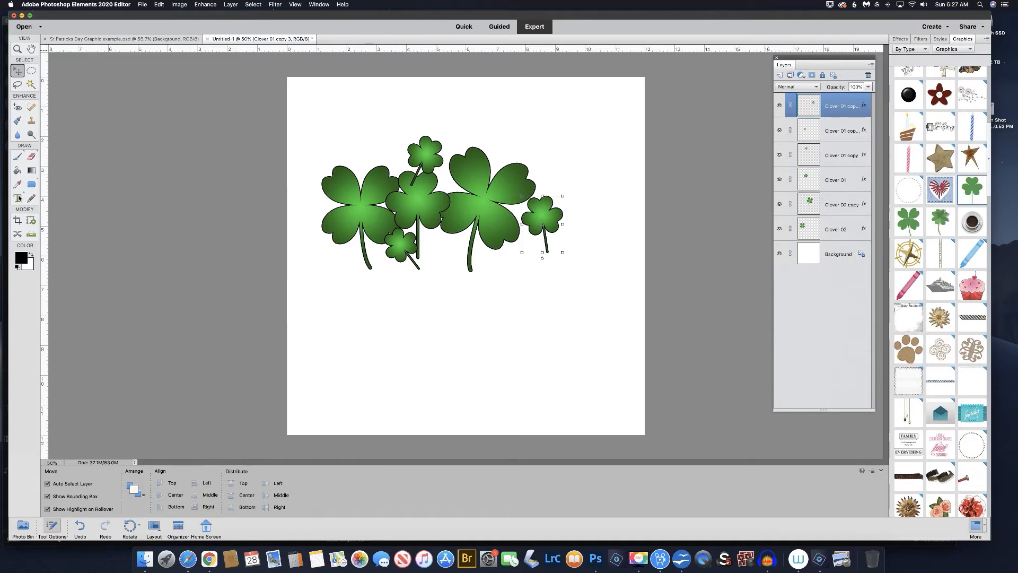
- Add the white text "St. Patrick's Day" in 72 pt Luminari Regular and position it across the clover cluster
left_click(18, 198)
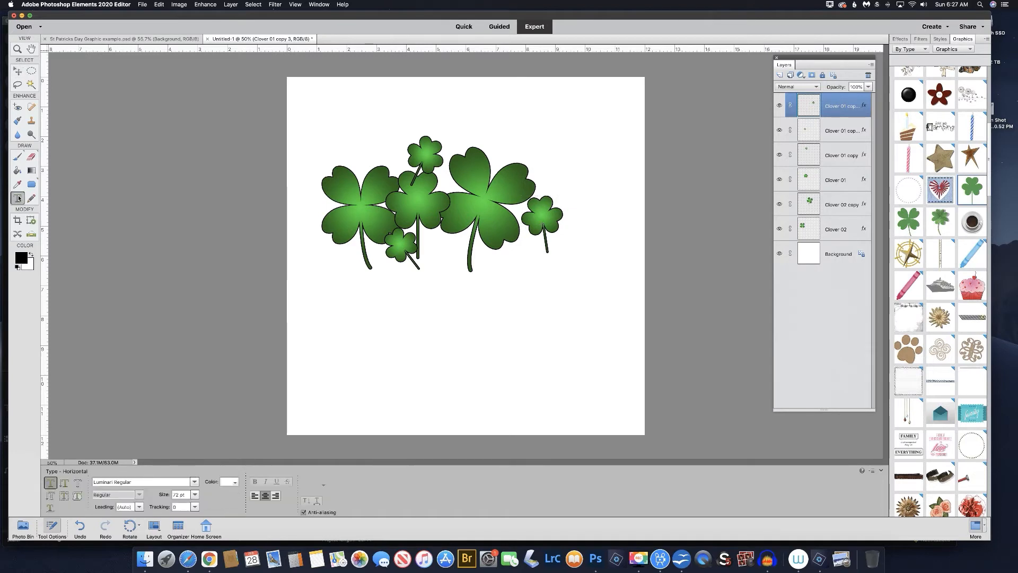
left_click(231, 482)
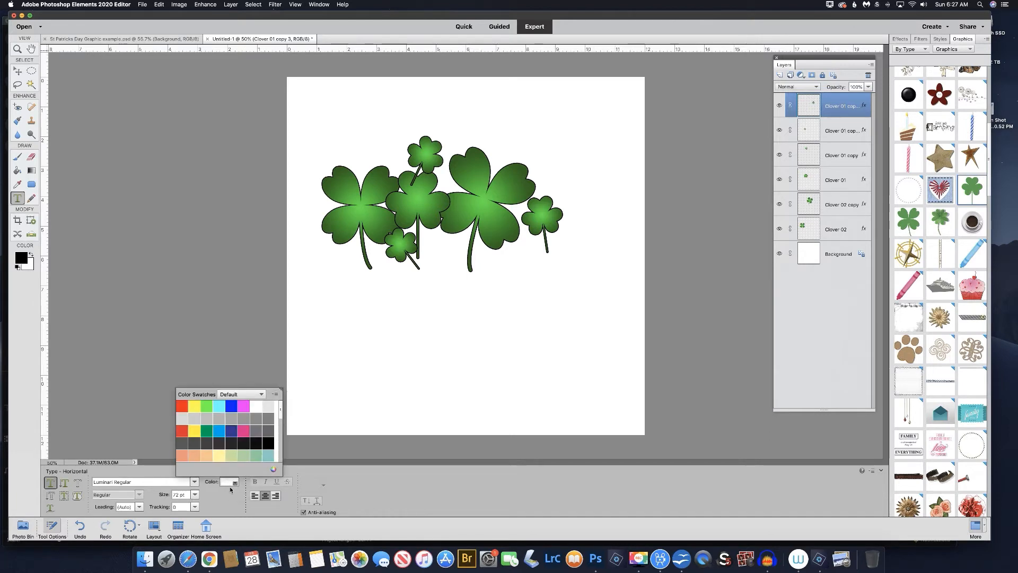
left_click(255, 406)
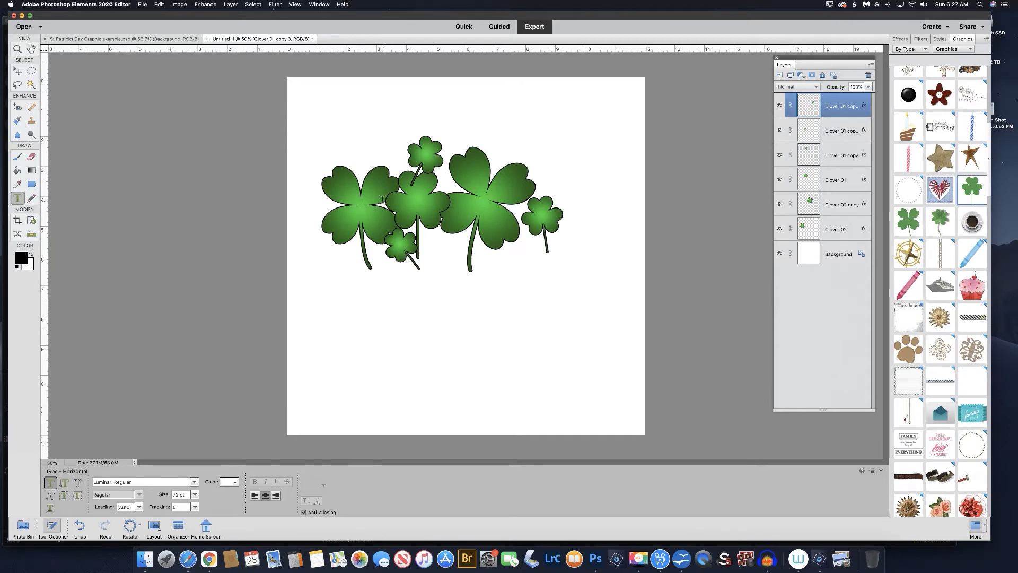
left_click(382, 200)
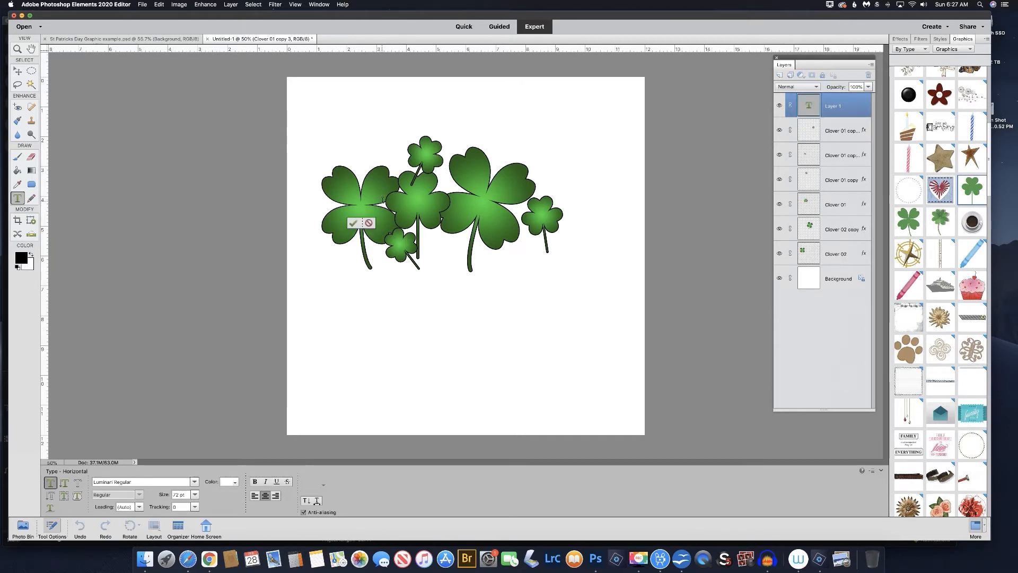
type("St. Pat")
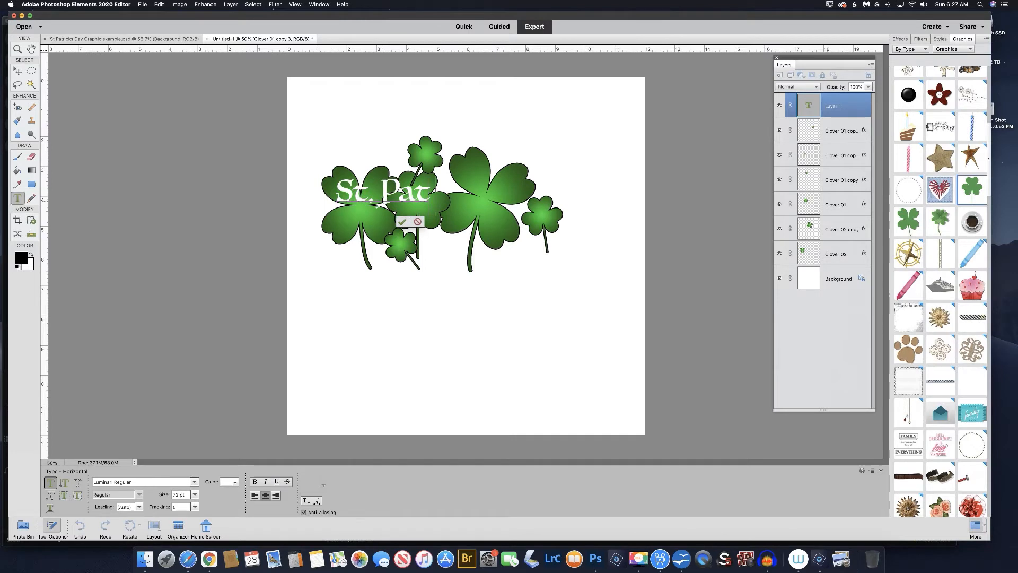
type("rick's Day")
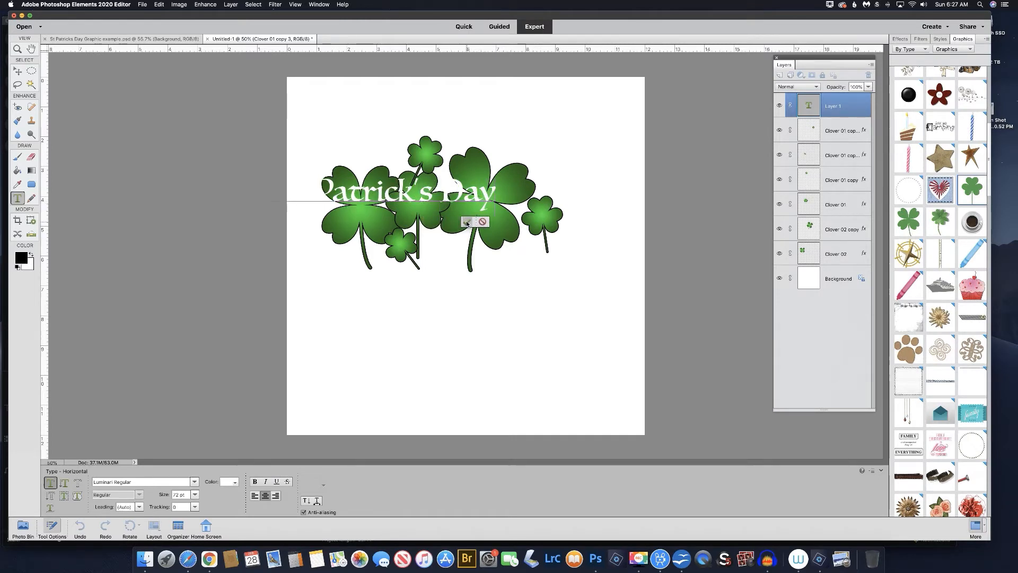
left_click(467, 221)
left_click_drag(406, 195, 454, 196)
- Select the whole St. Patrick's Day text and preview neighbouring fonts on it, returning to Luminari Regular
left_click(17, 198)
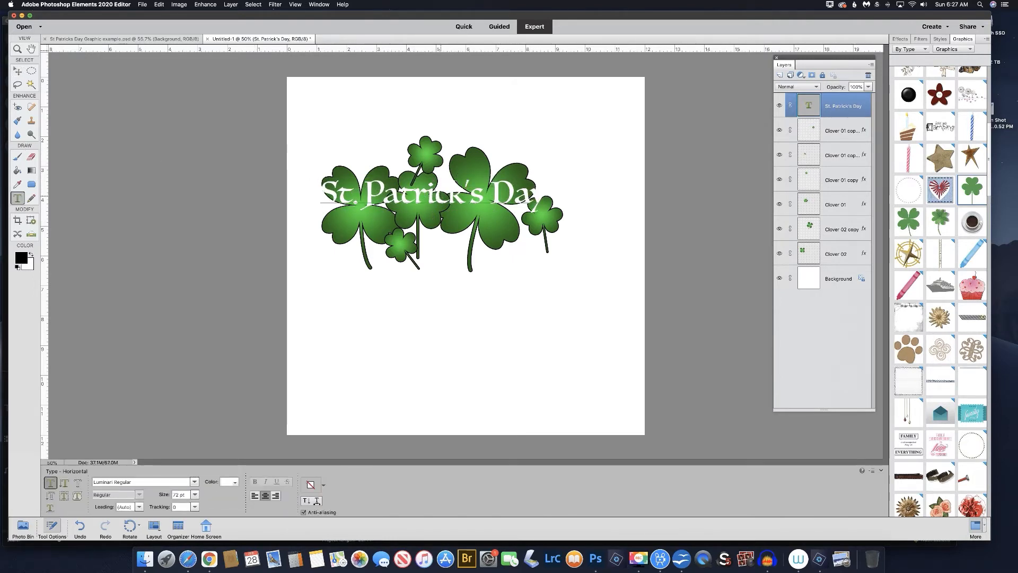
triple_click(441, 195)
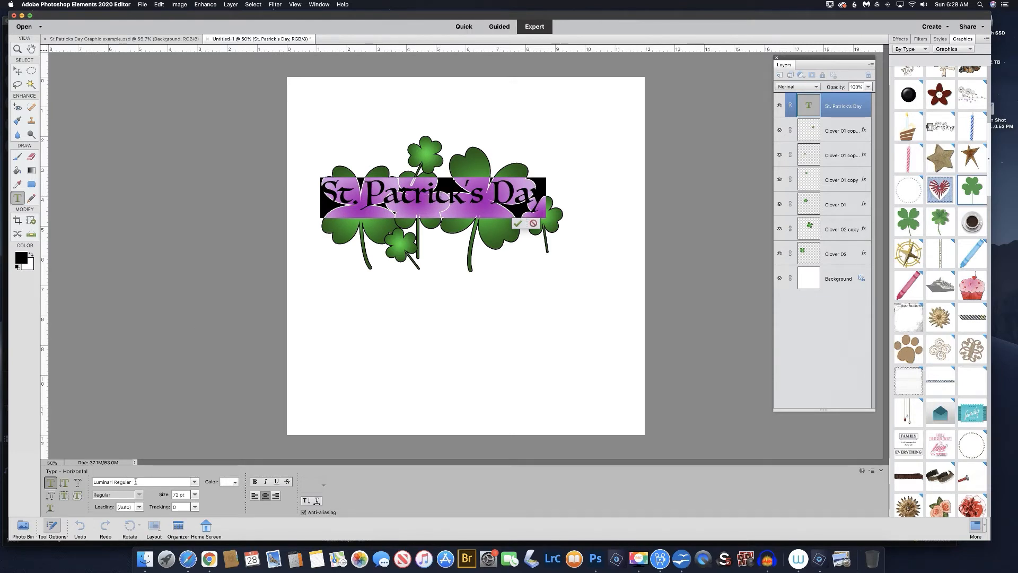
left_click_drag(132, 481, 93, 481)
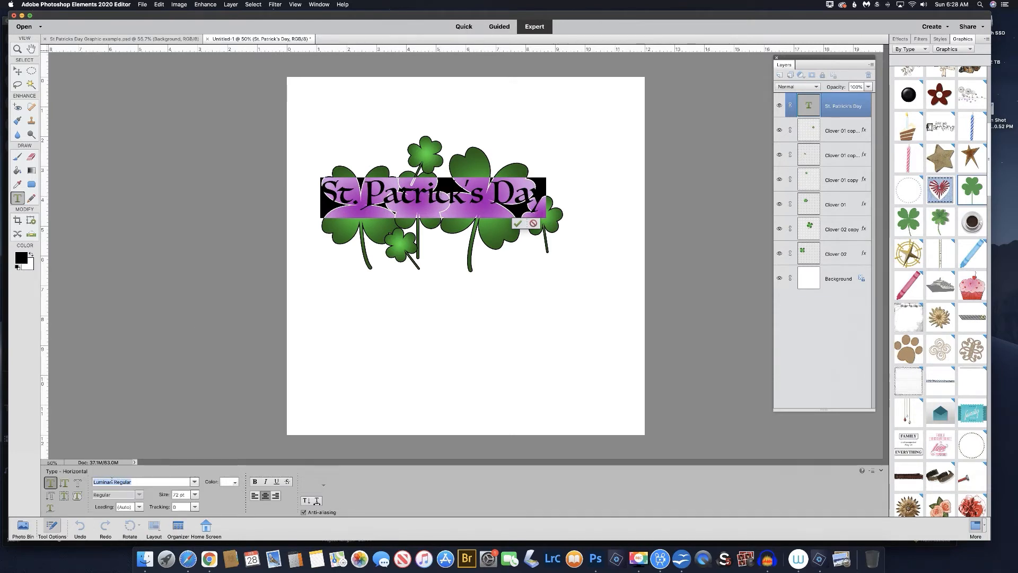
key("Down")
key("Down")
key("Down")
key("Down")
key("Down")
key("Up")
key("Up")
key("Up")
key("Up")
key("Up")
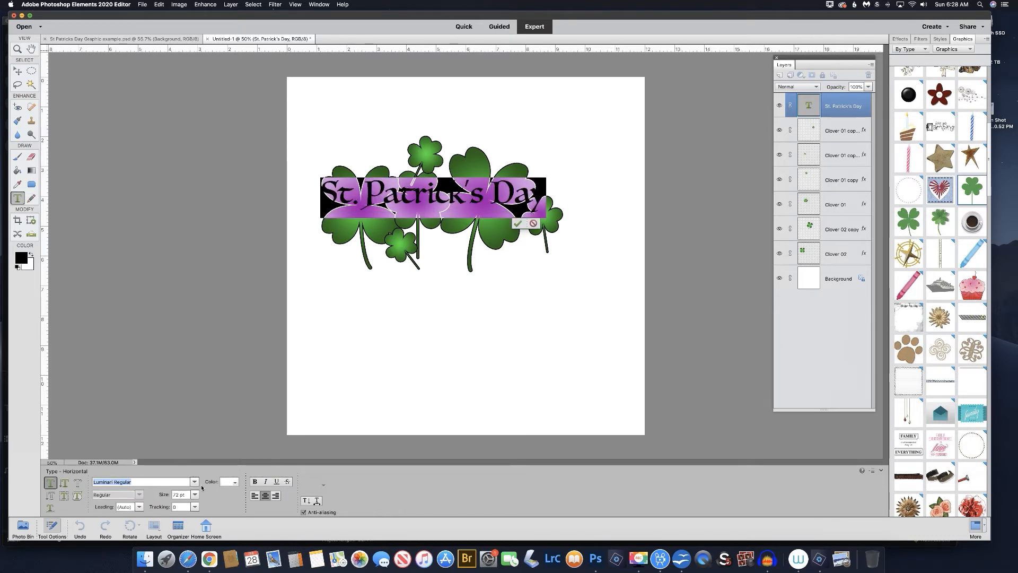
- Warp the St. Patrick's Day text with the horizontal Flag style at a bend of +59% and commit the text
left_click(318, 501)
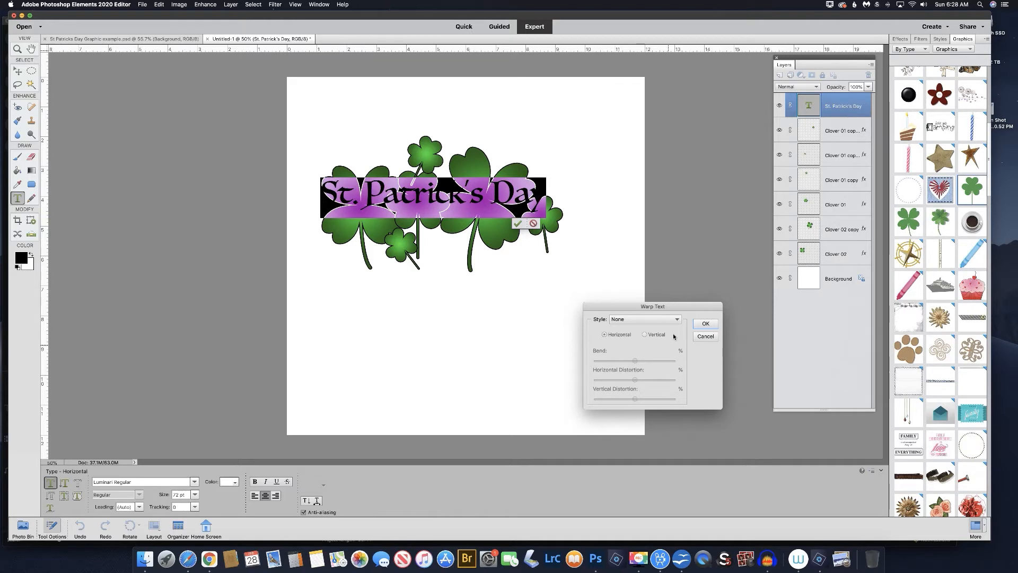
left_click(676, 321)
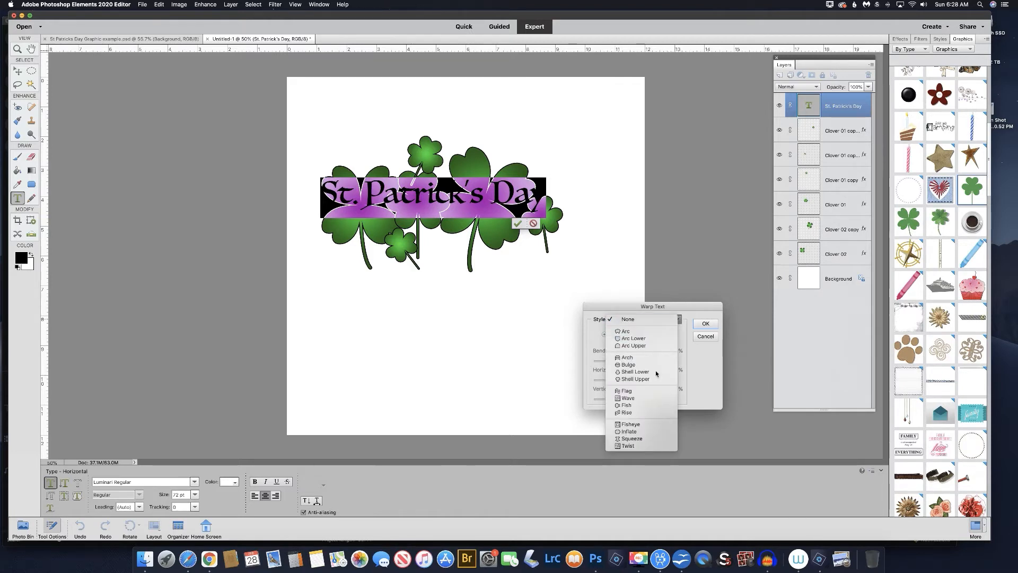
left_click(631, 390)
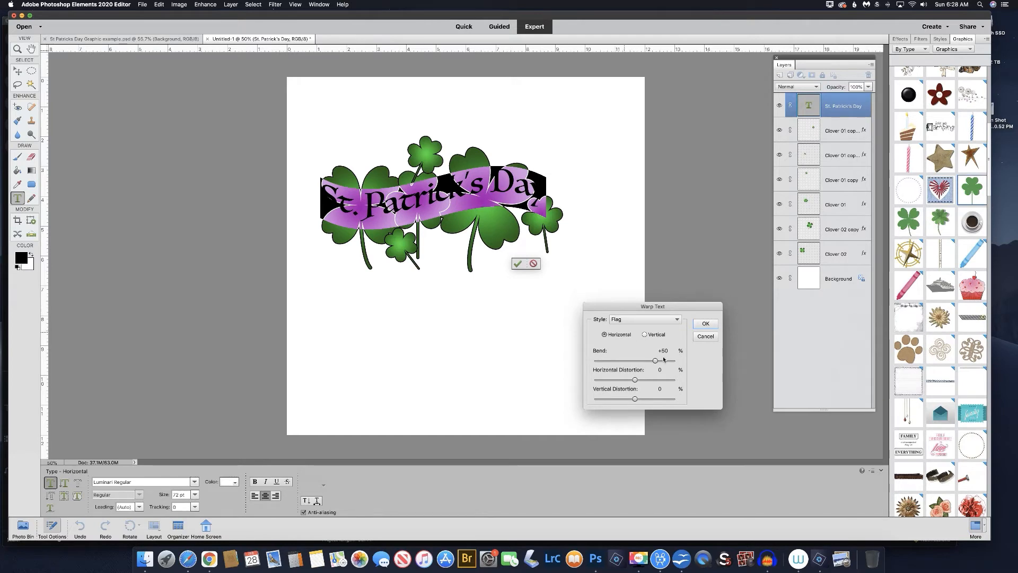
mouse_move(657, 362)
left_mouse_down()
mouse_move(596, 361)
mouse_move(658, 362)
left_mouse_up()
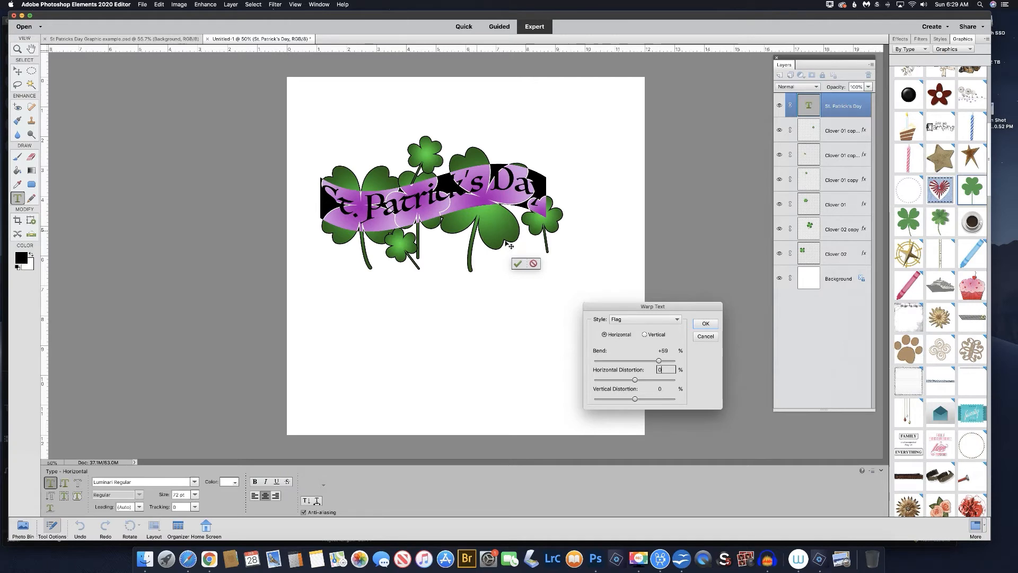
left_click(705, 324)
left_click(516, 271)
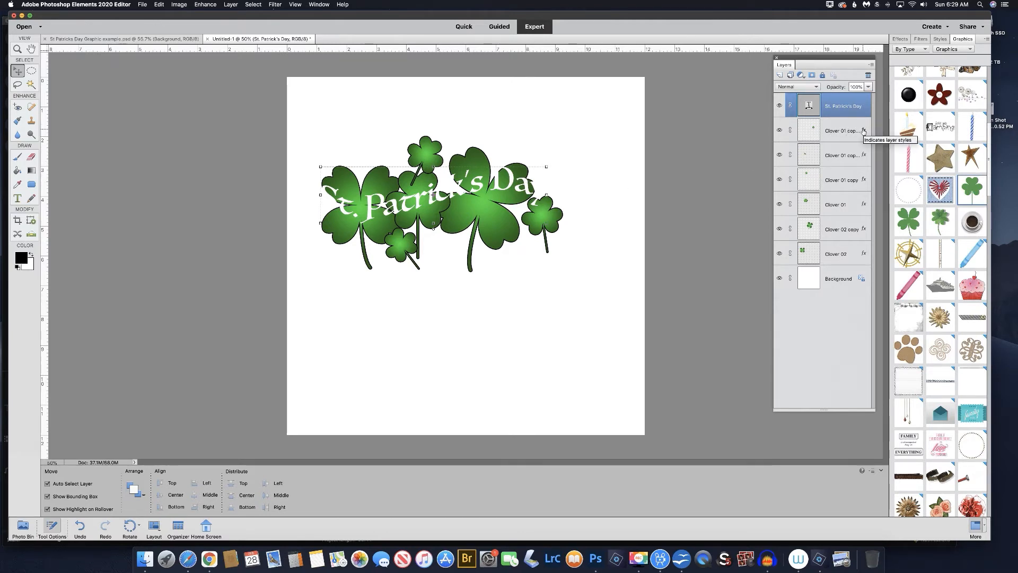
- Copy the clover layer style onto the St. Patrick's Day text layer and set its black outside stroke to 13 px
left_click_drag(864, 130, 863, 113)
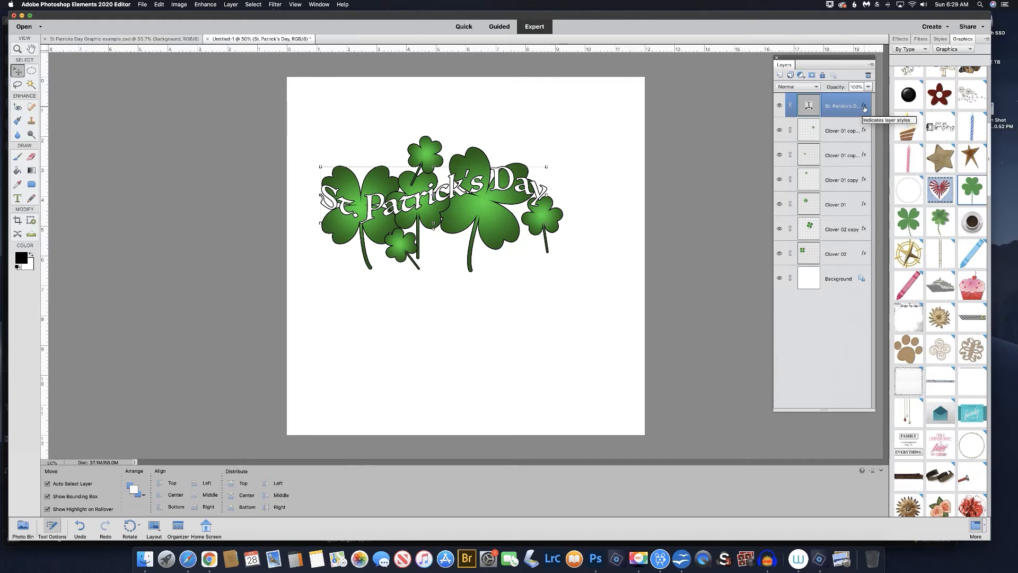
double_click(864, 107)
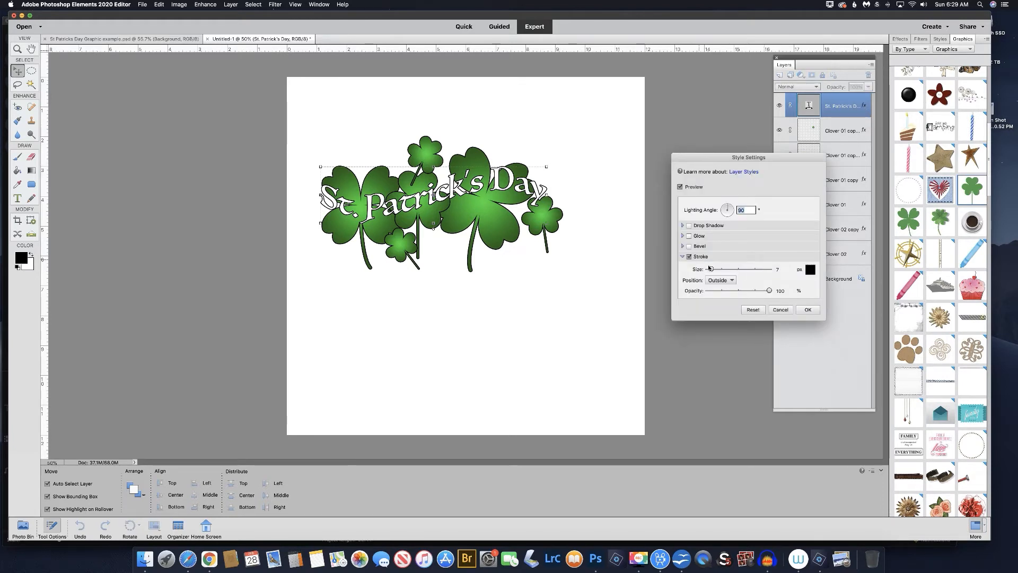
left_click_drag(710, 269, 713, 270)
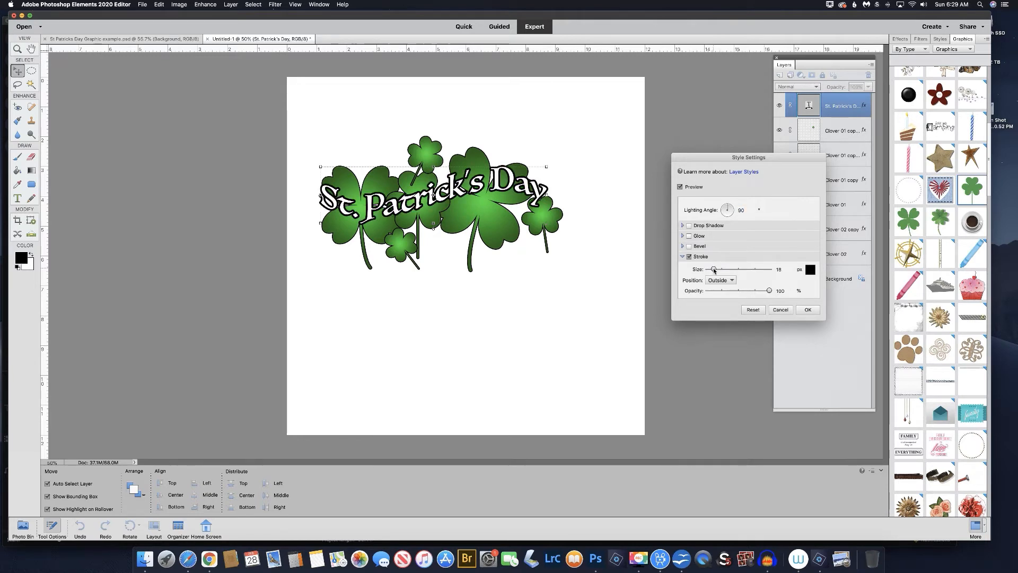
left_click_drag(713, 270, 713, 270)
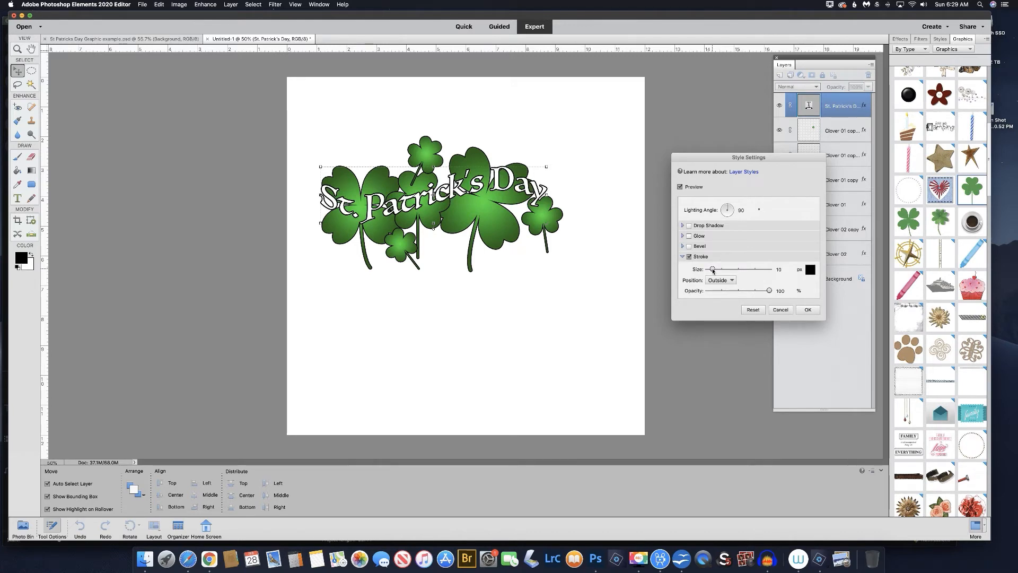
left_click(777, 269)
type("13")
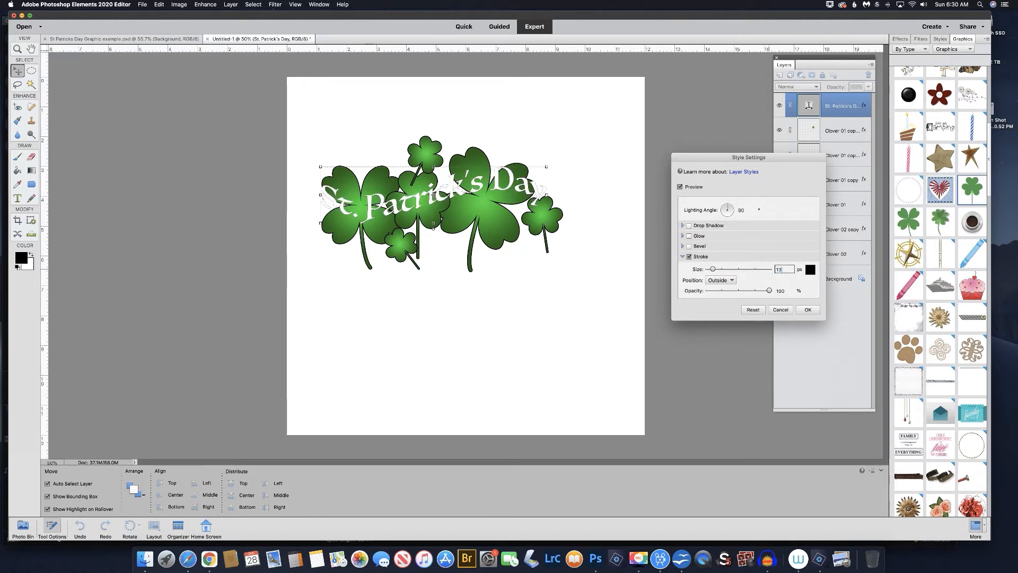
- Add a drop shadow to the text with a 129° lighting angle, 13 px size, 38 px distance and 52% opacity, and apply the style
left_click(689, 226)
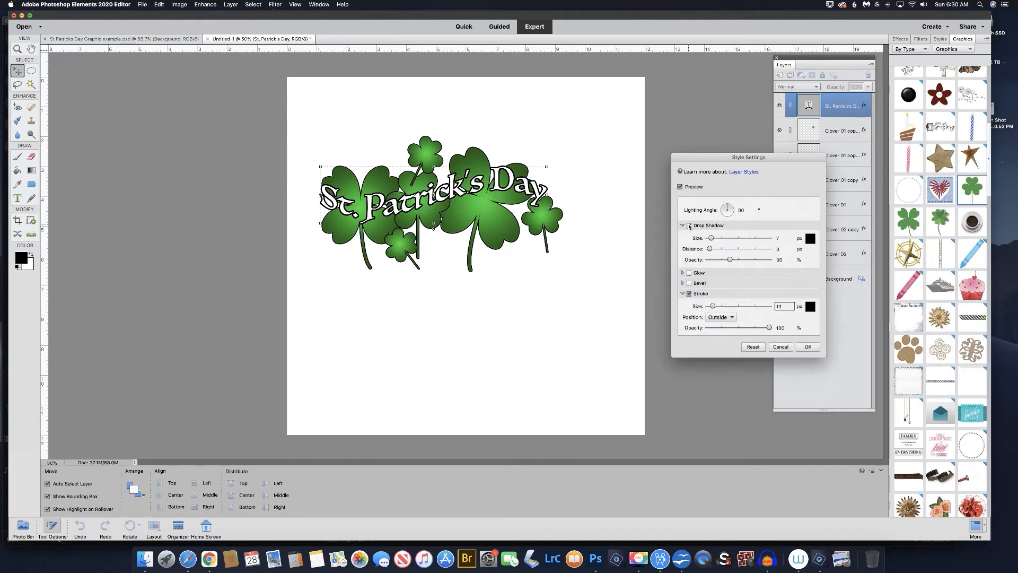
left_click_drag(728, 208, 726, 209)
left_click(725, 207)
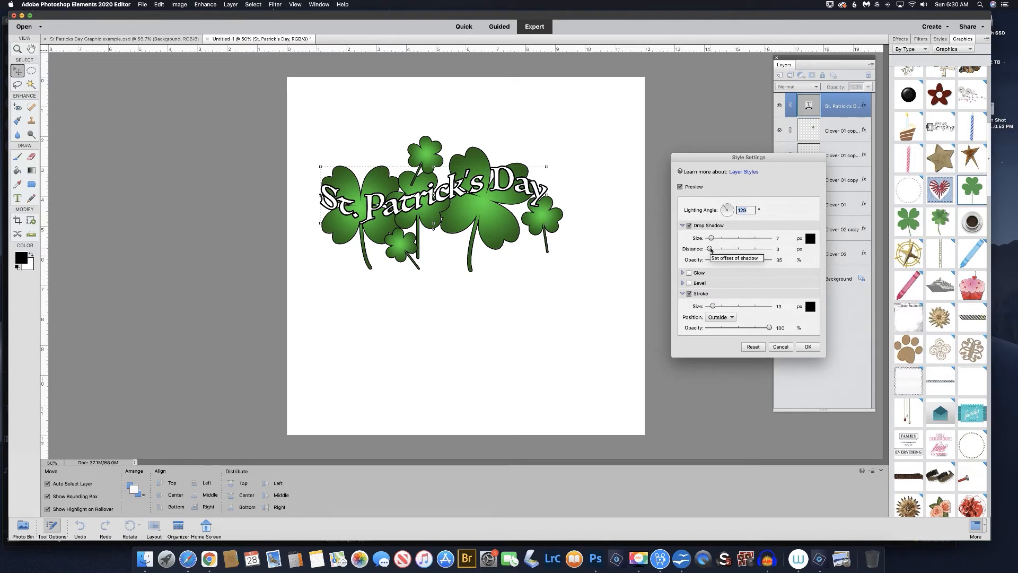
left_click_drag(710, 250, 713, 251)
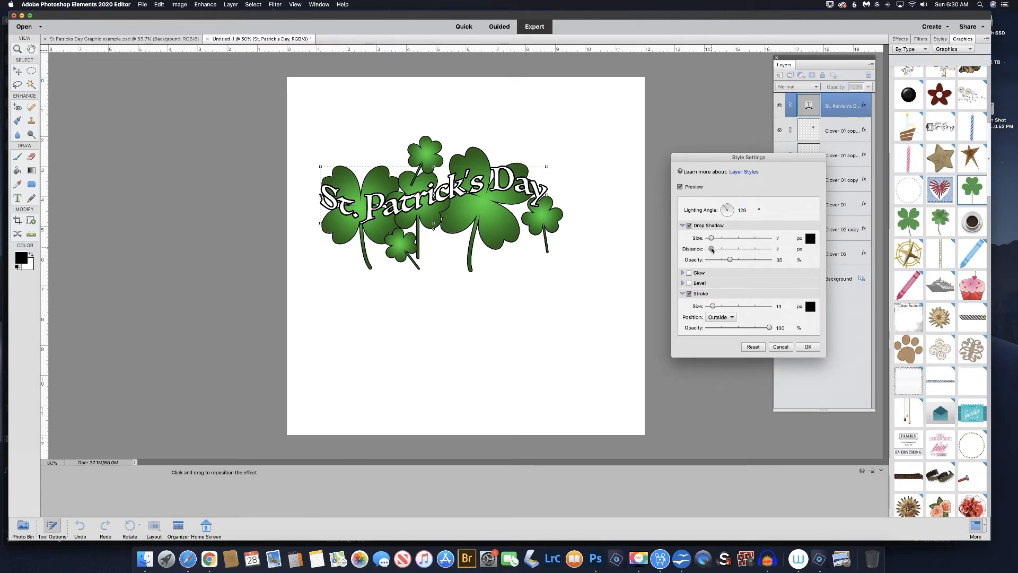
left_click_drag(715, 250, 724, 251)
left_click_drag(725, 250, 721, 249)
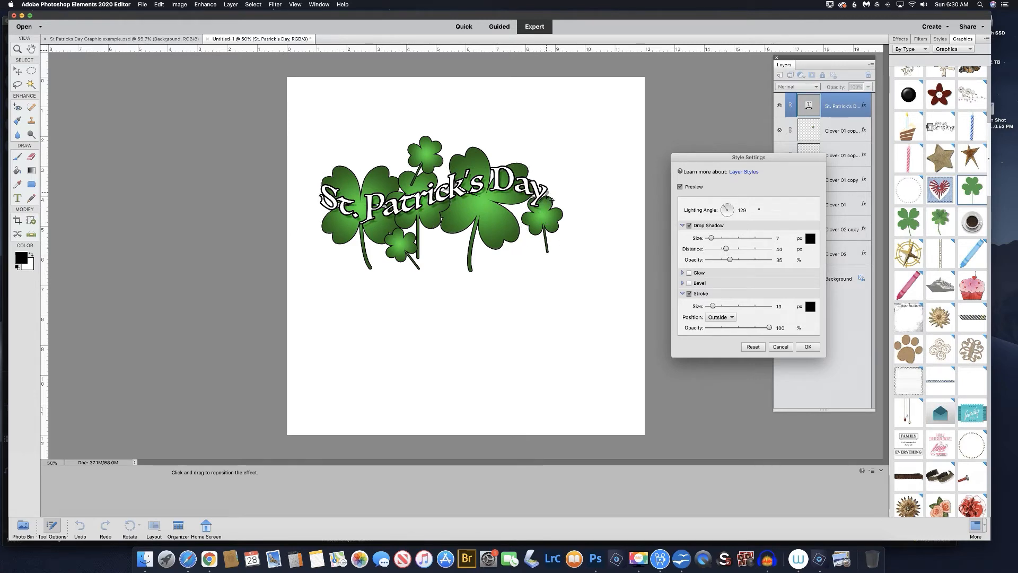
left_click_drag(726, 250, 737, 261)
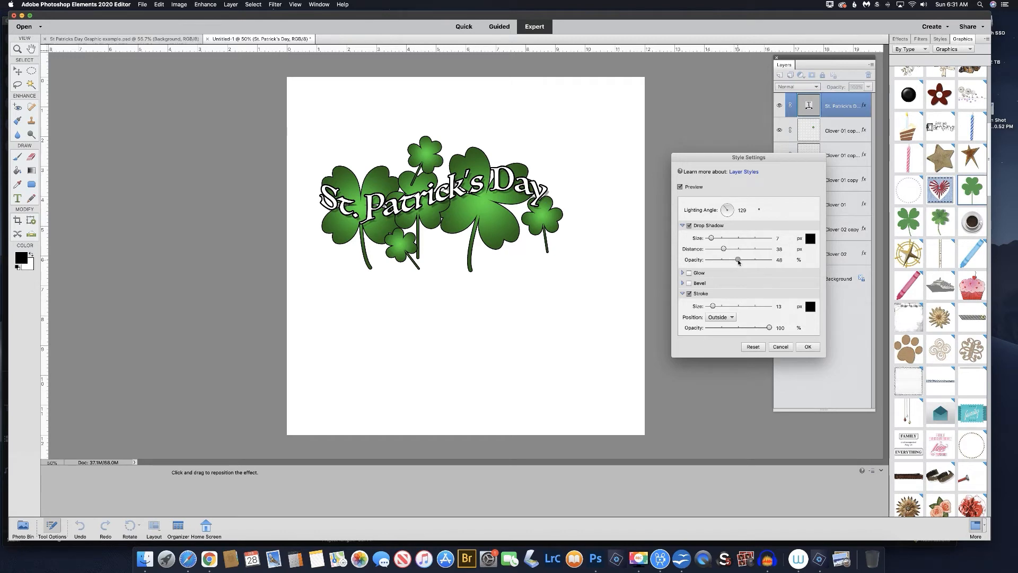
left_click_drag(740, 262, 741, 262)
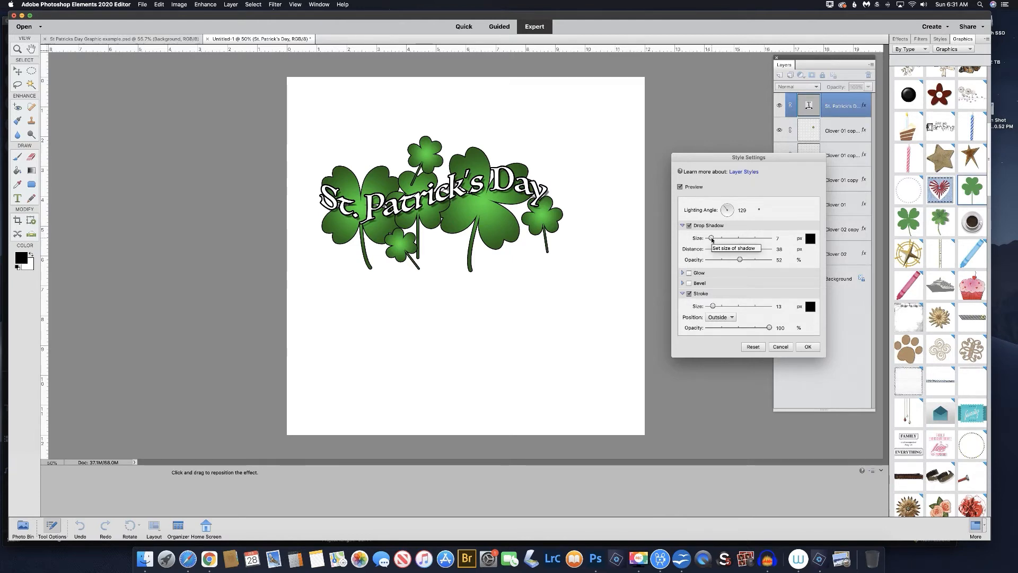
left_click_drag(712, 240, 702, 240)
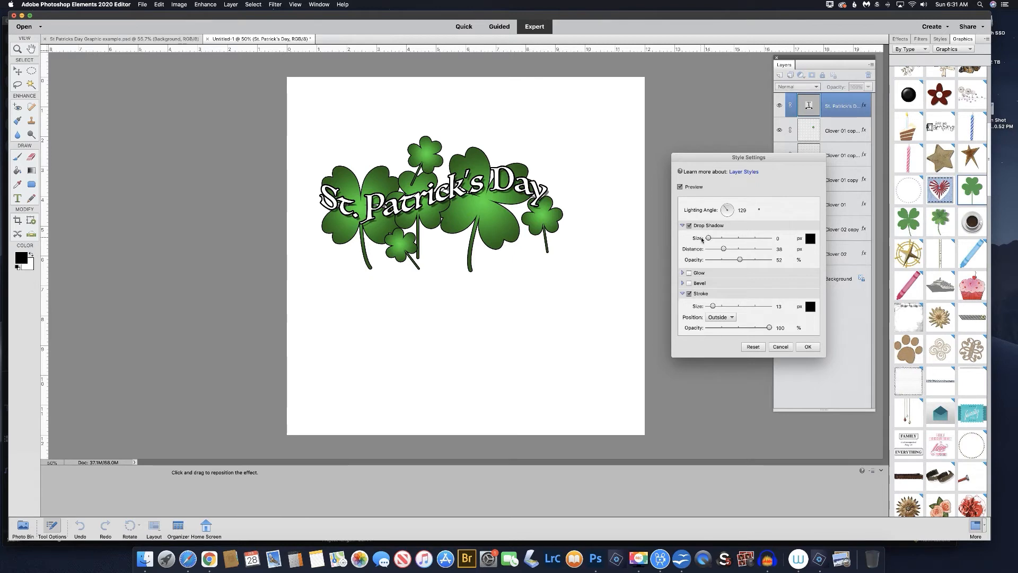
left_click_drag(708, 239, 722, 240)
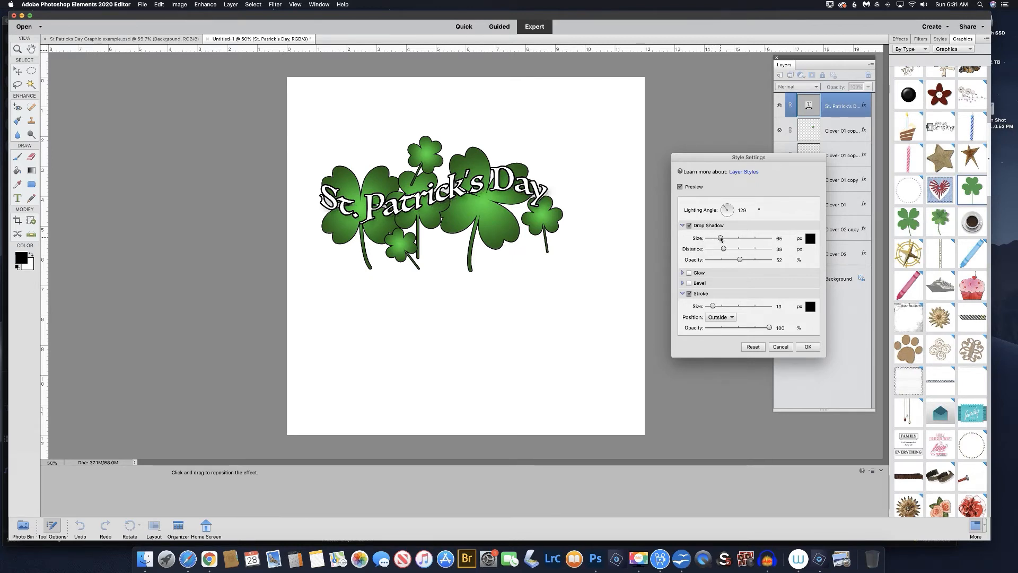
left_click_drag(717, 240, 713, 238)
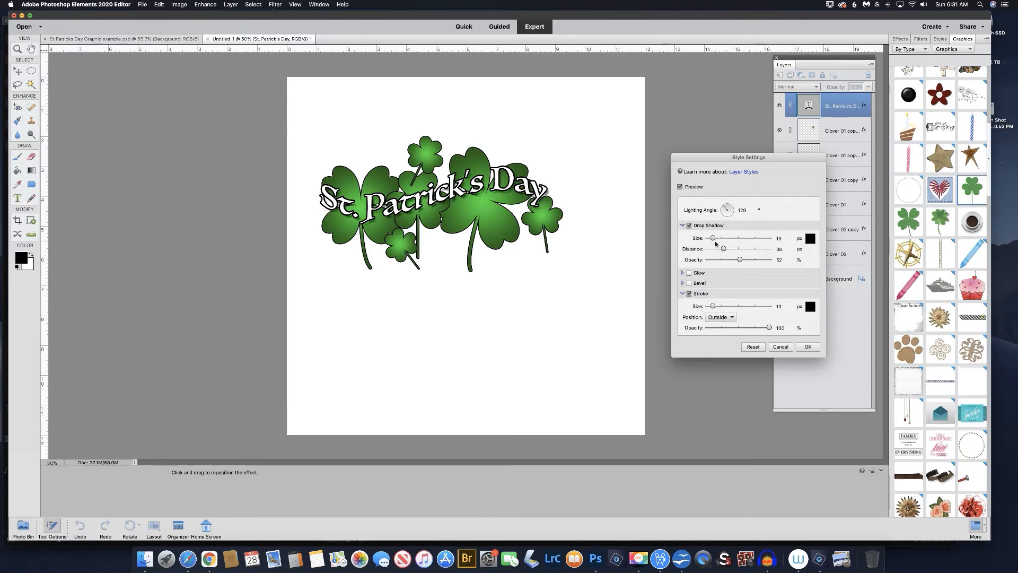
left_click(807, 347)
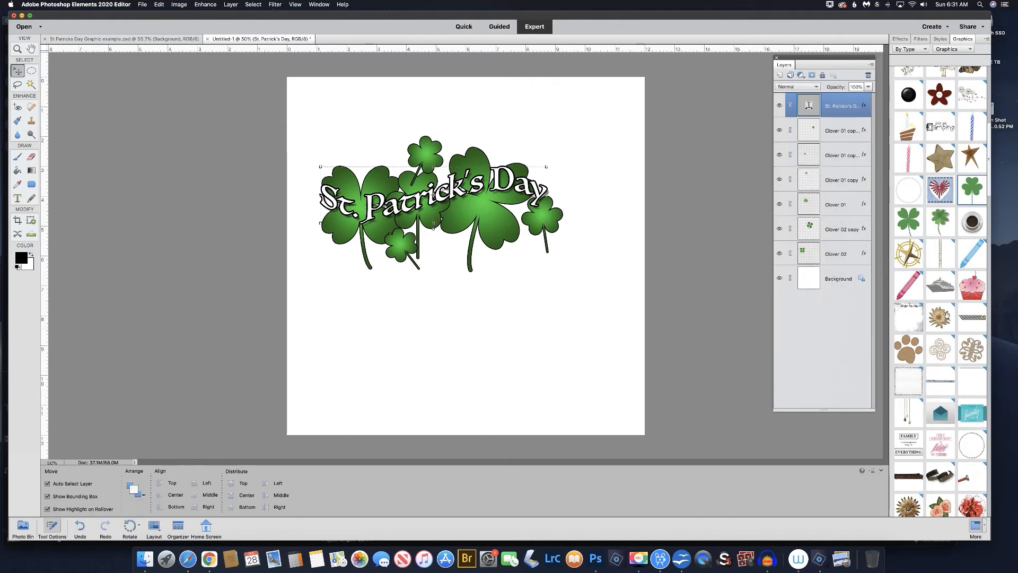
- Add the Rainbow And Coins graphic enlarged to about 314% over the upper clovers and place its layer directly above Background
scroll(947, 315, "down", 15)
scroll(947, 314, "down", 5)
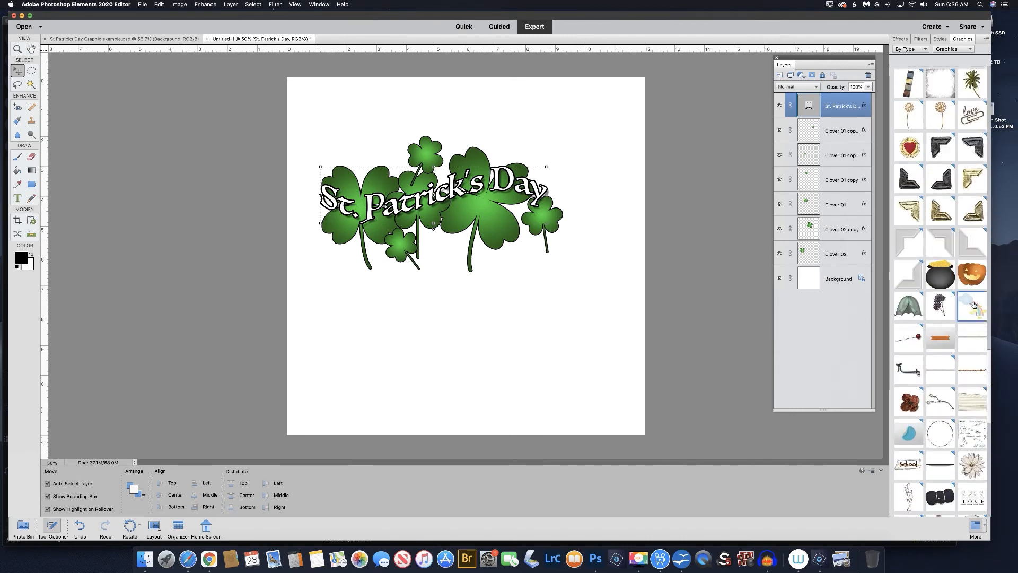
left_click_drag(973, 305, 537, 226)
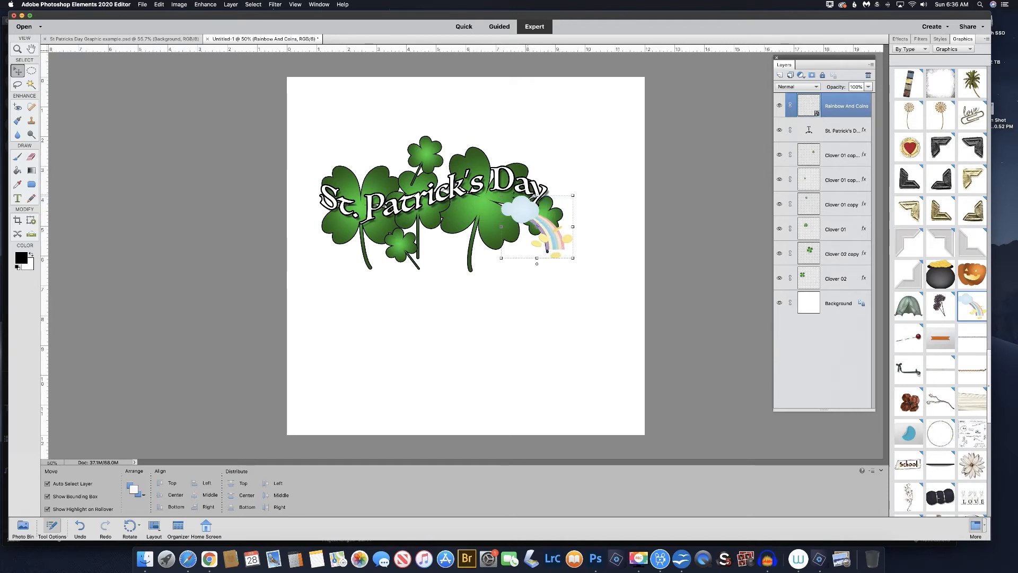
left_click_drag(501, 195, 396, 104)
left_click_drag(573, 258, 602, 282)
left_click_drag(537, 201, 557, 209)
left_click_drag(419, 106, 384, 89)
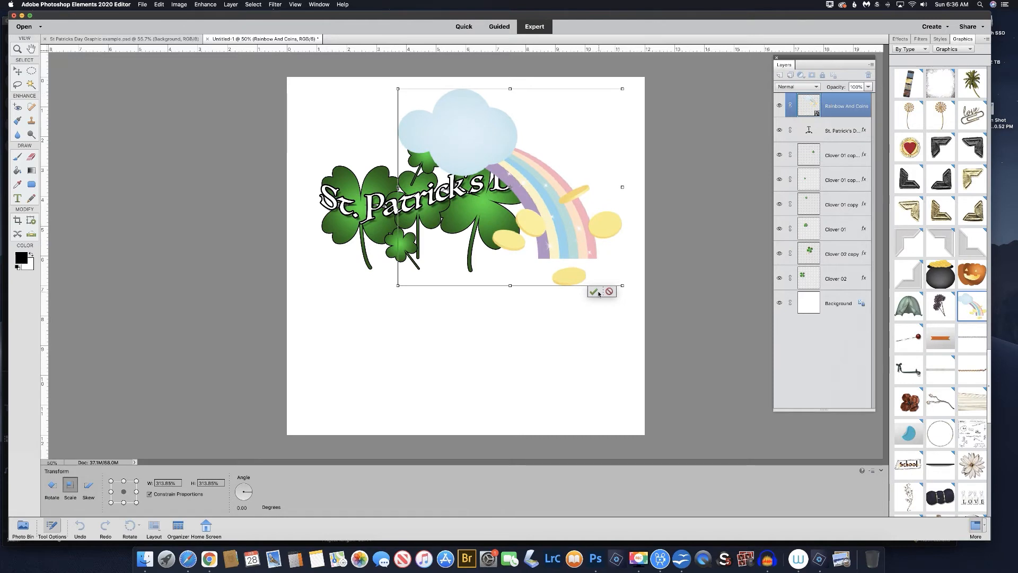
left_click(594, 291)
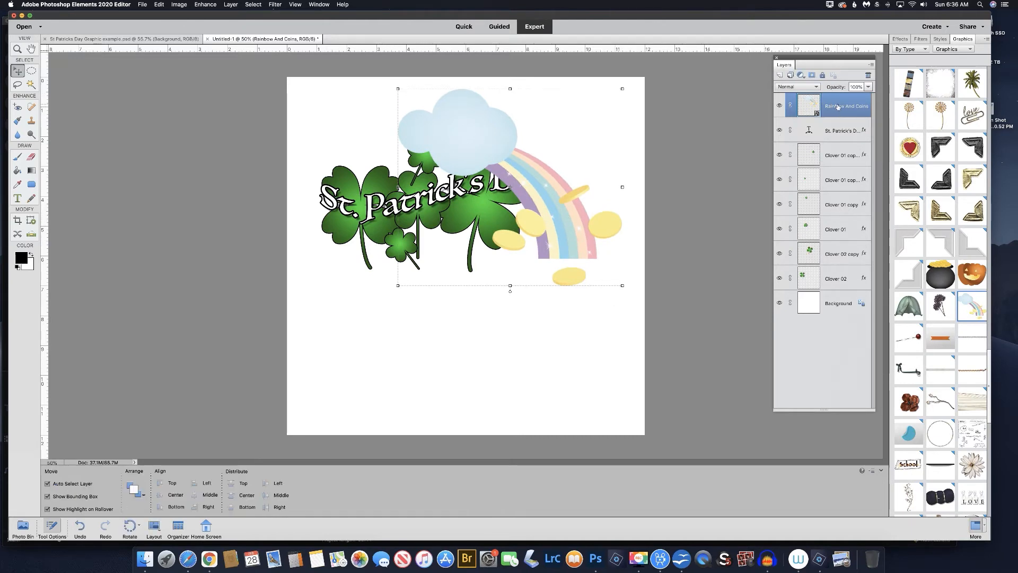
left_click_drag(838, 107, 825, 285)
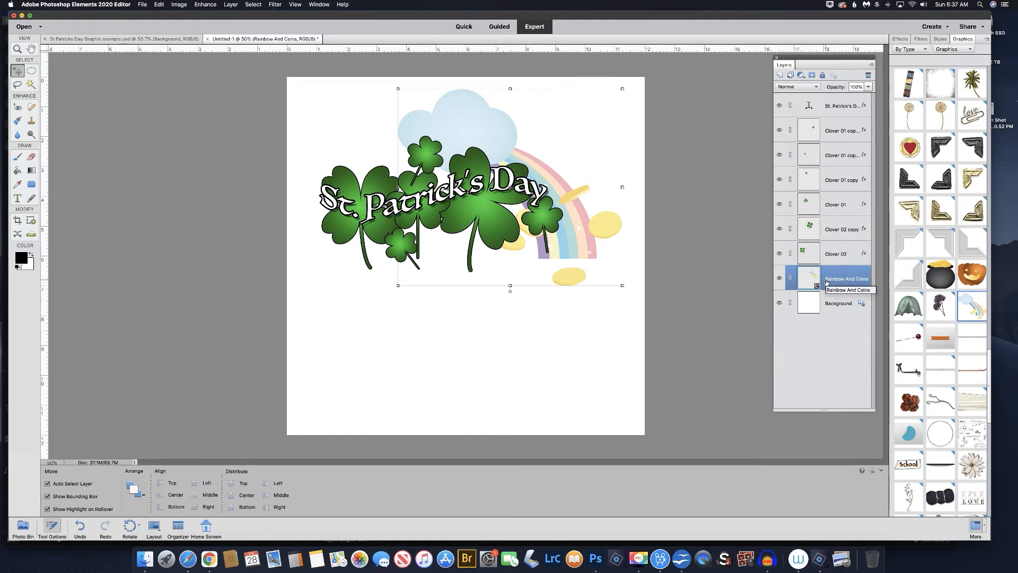
- Duplicate the Rainbow And Coins layer, then flip the lower copy horizontally and shift it left so the two form an arch
key("super+j")
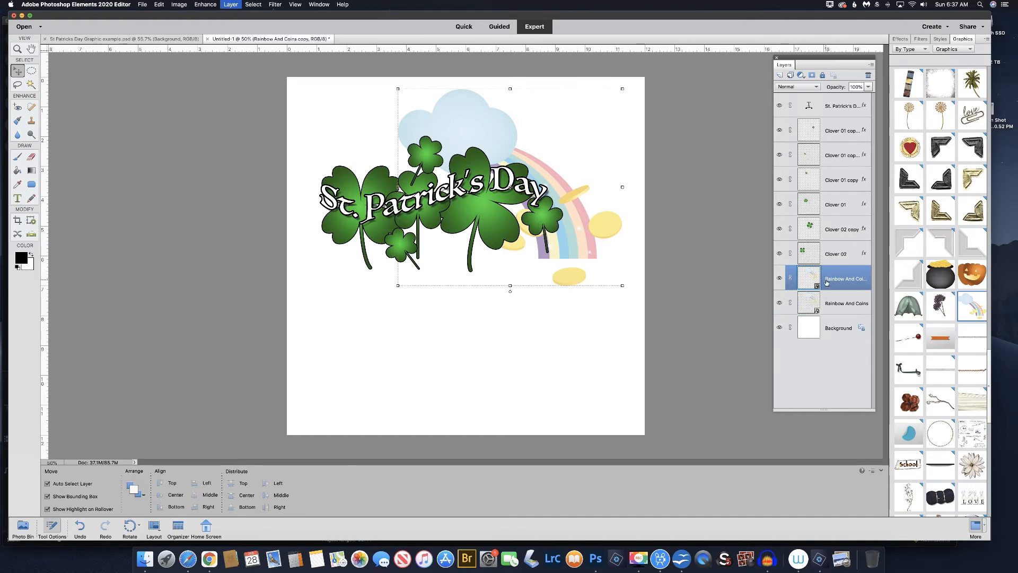
left_click(810, 300)
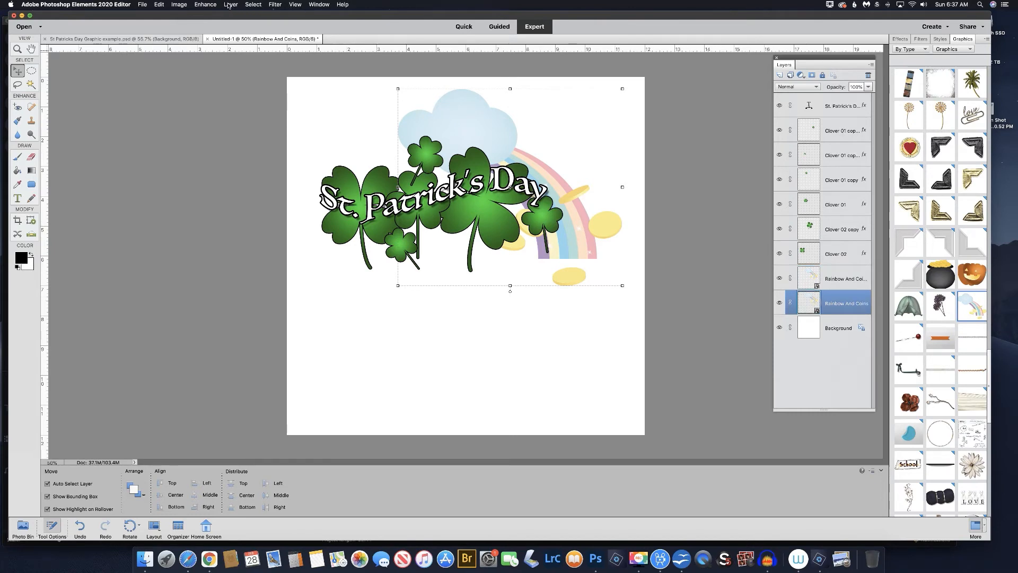
left_click(179, 5)
mouse_move(186, 13)
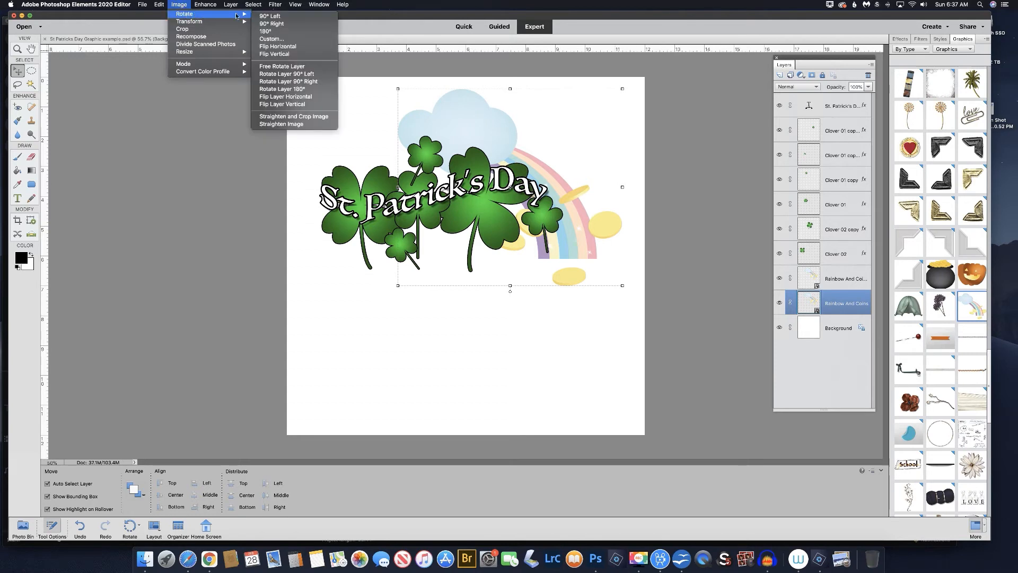
left_click(283, 97)
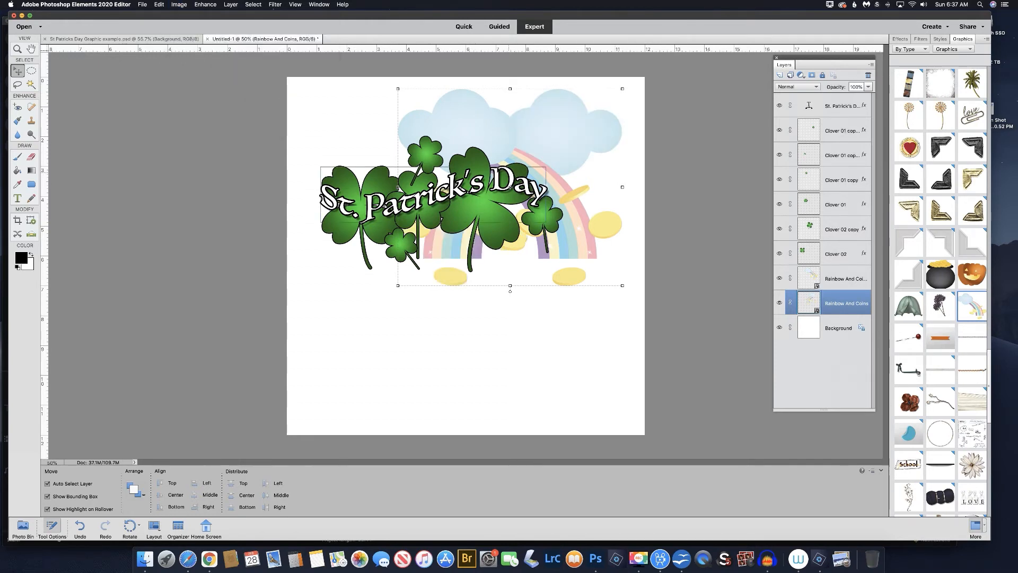
left_click_drag(444, 244, 359, 245)
- Toggle the visibility of the upper Rainbow And Coins copy to compare how the two clouds overlap
left_click(779, 279)
left_click(778, 279)
left_click(779, 279)
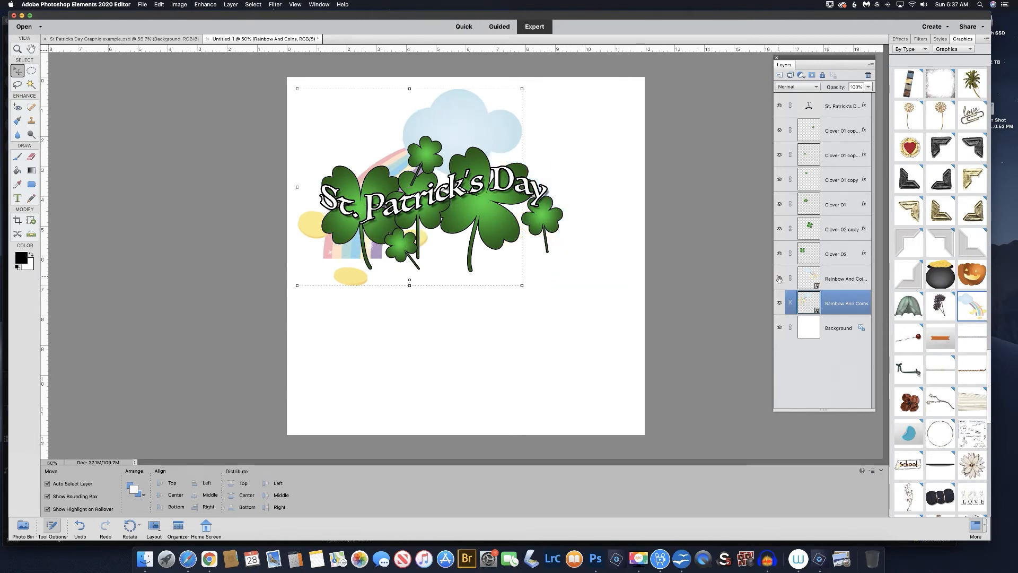
left_click(779, 279)
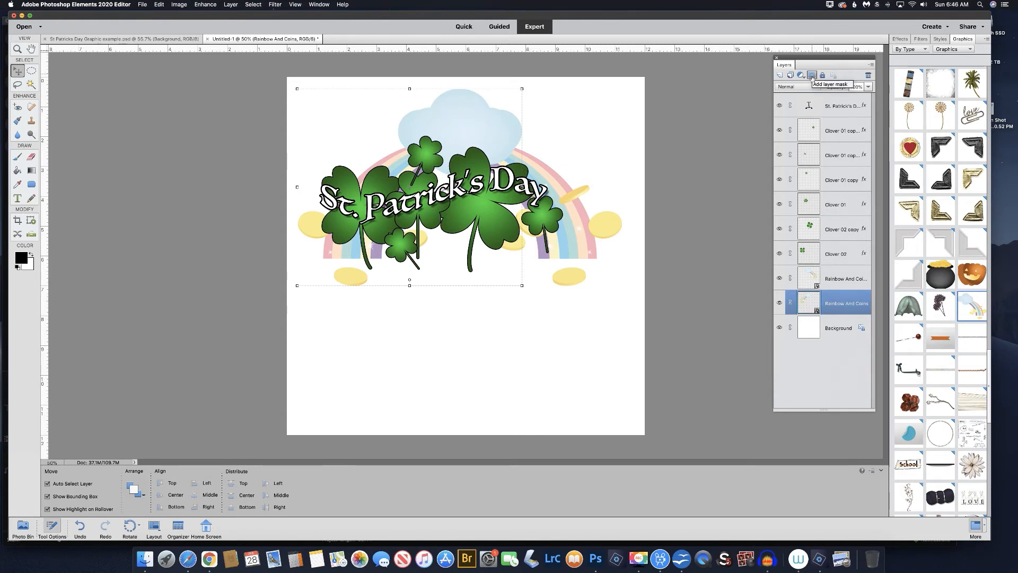
- Add a layer mask to the flipped rainbow layer and brush black over its cloud, checking the result with the upper copy hidden
left_click(811, 76)
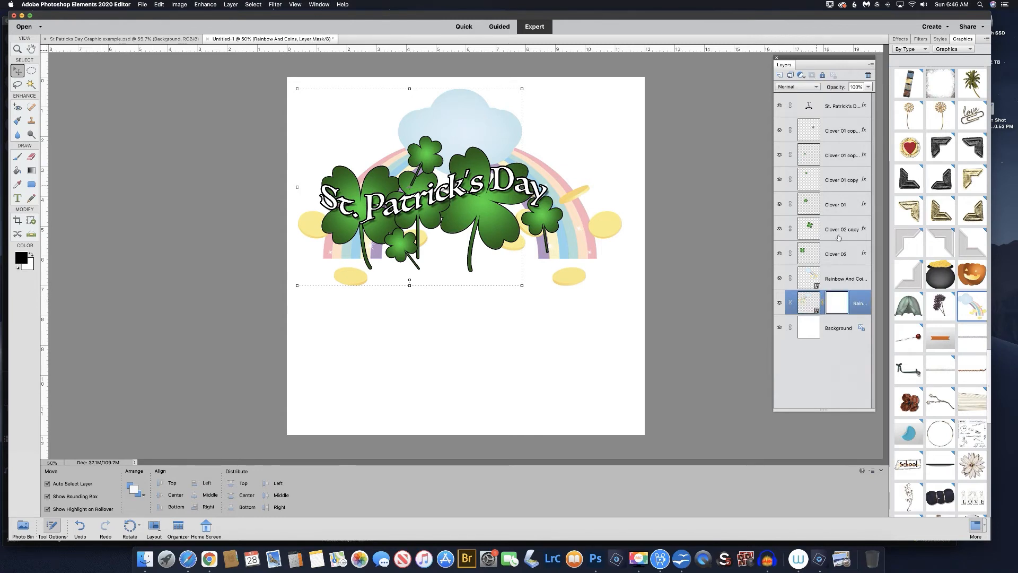
left_click(18, 157)
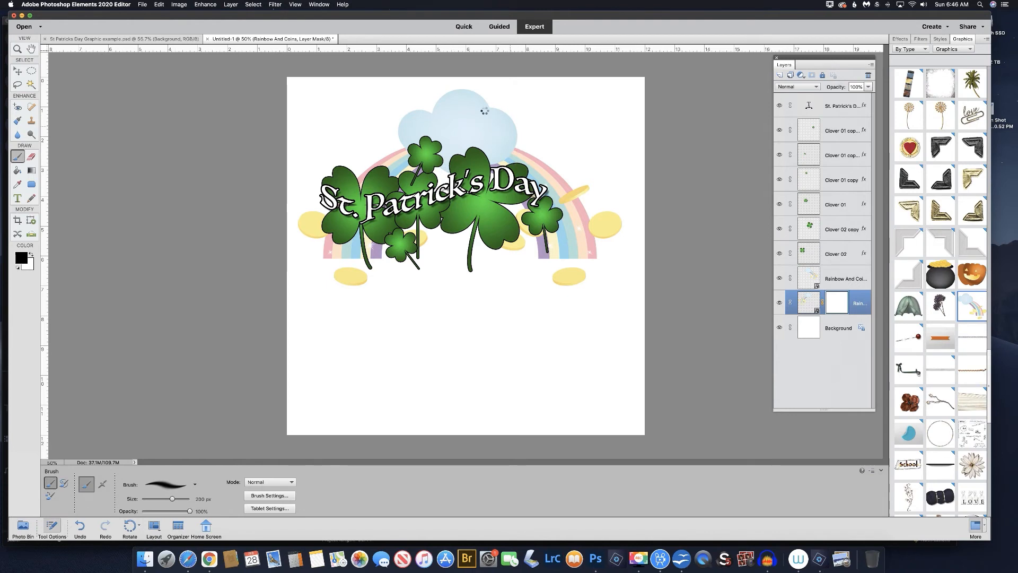
mouse_move(446, 100)
left_mouse_down()
mouse_move(478, 134)
mouse_move(443, 123)
left_mouse_up()
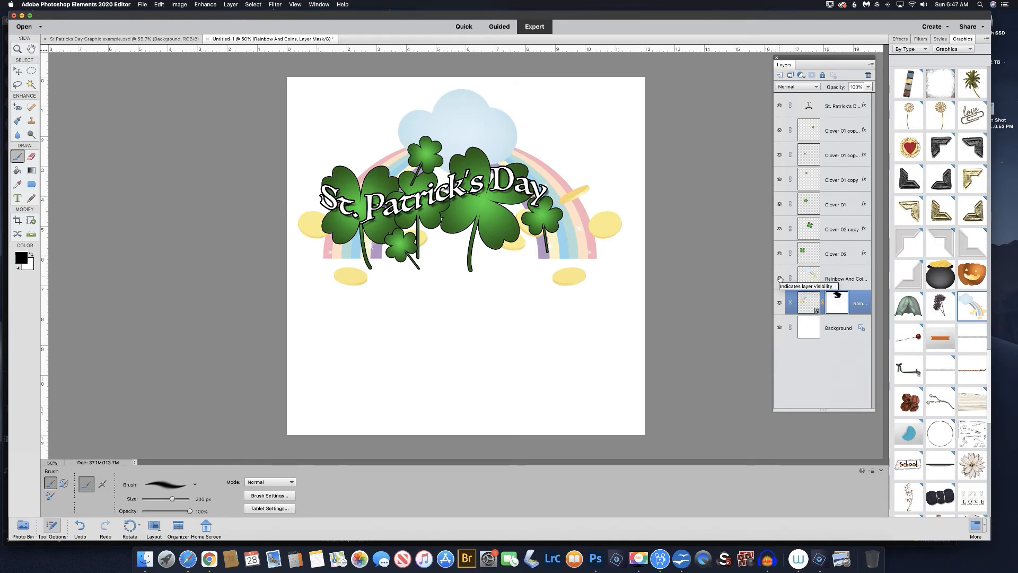
left_click(779, 278)
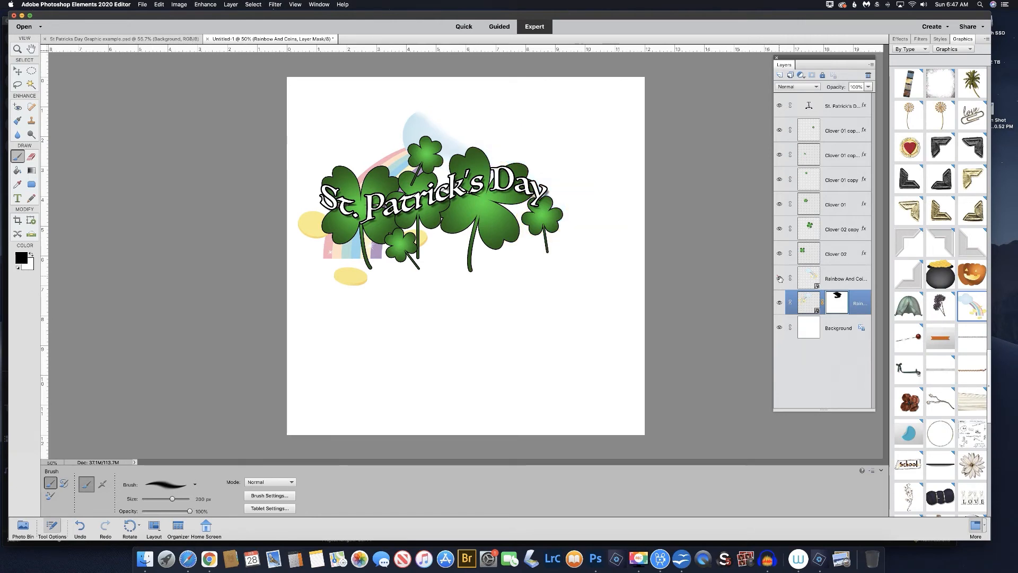
left_click(779, 279)
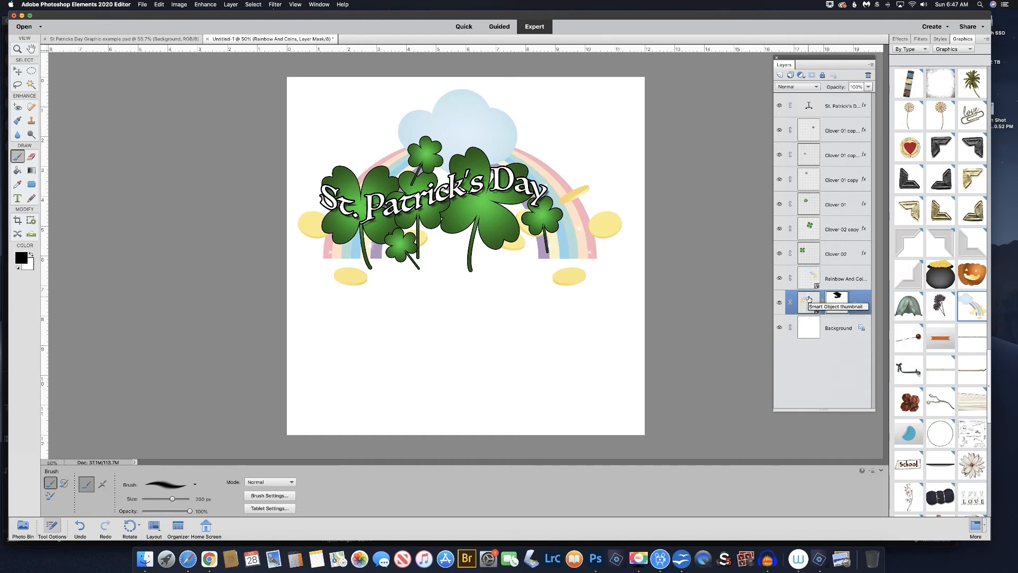
- Group the text, clover and rainbow layers together, leaving out the Background
left_click(813, 106, "shift")
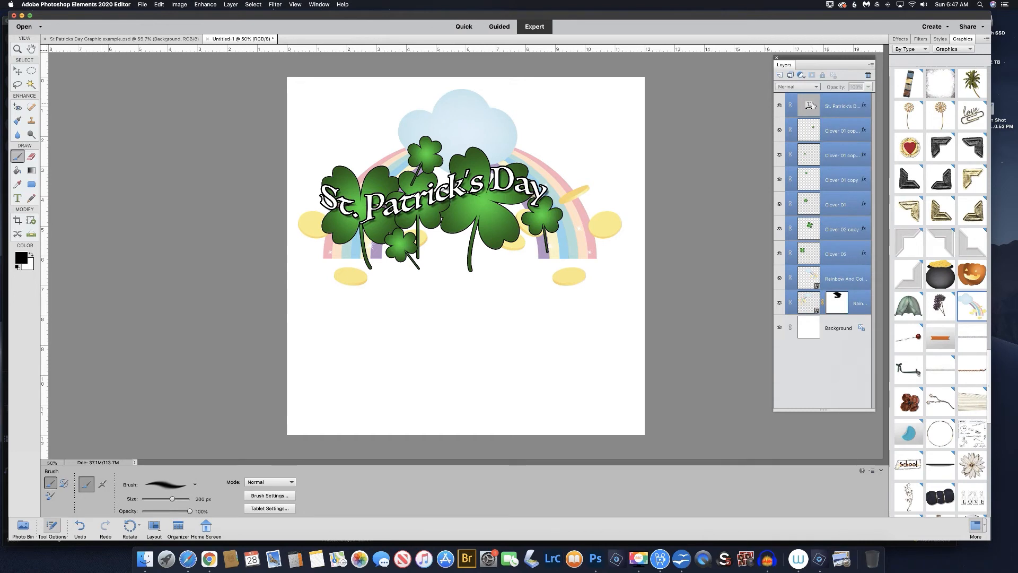
left_click(789, 75)
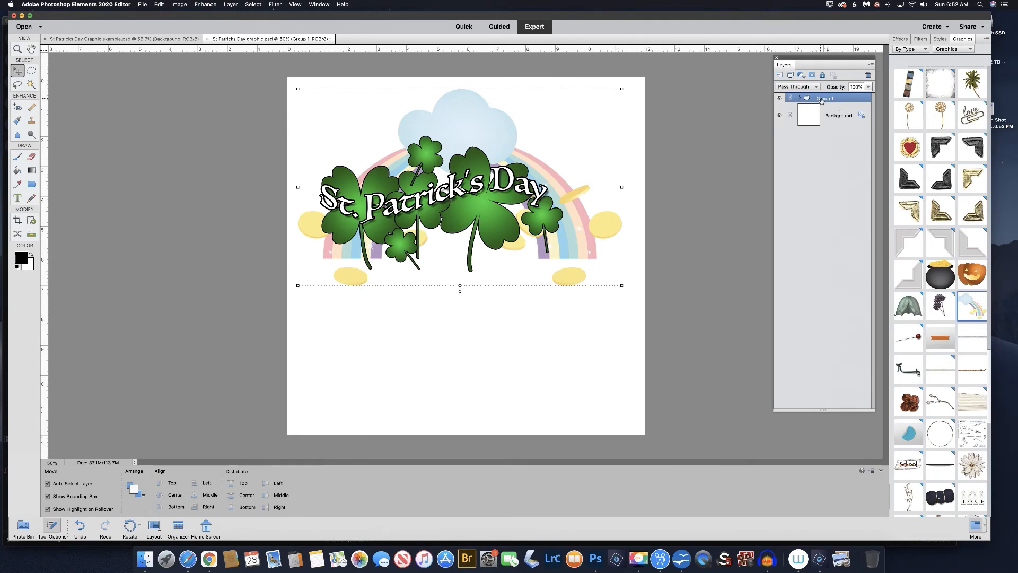
- Give the group a drop shadow with size 13 px, distance 32 px and opacity 42%, and move the group slightly right
left_click(232, 5)
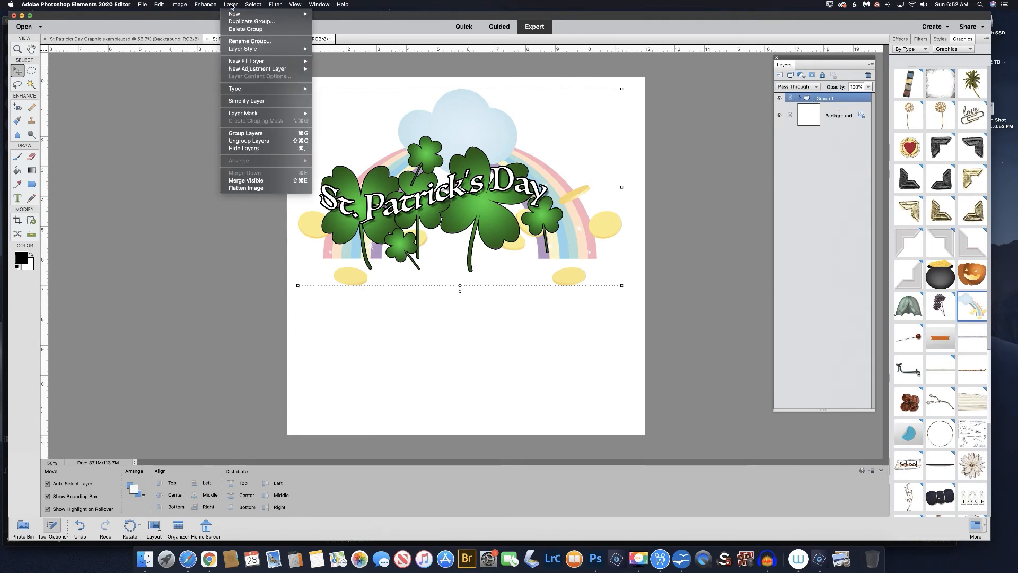
mouse_move(243, 50)
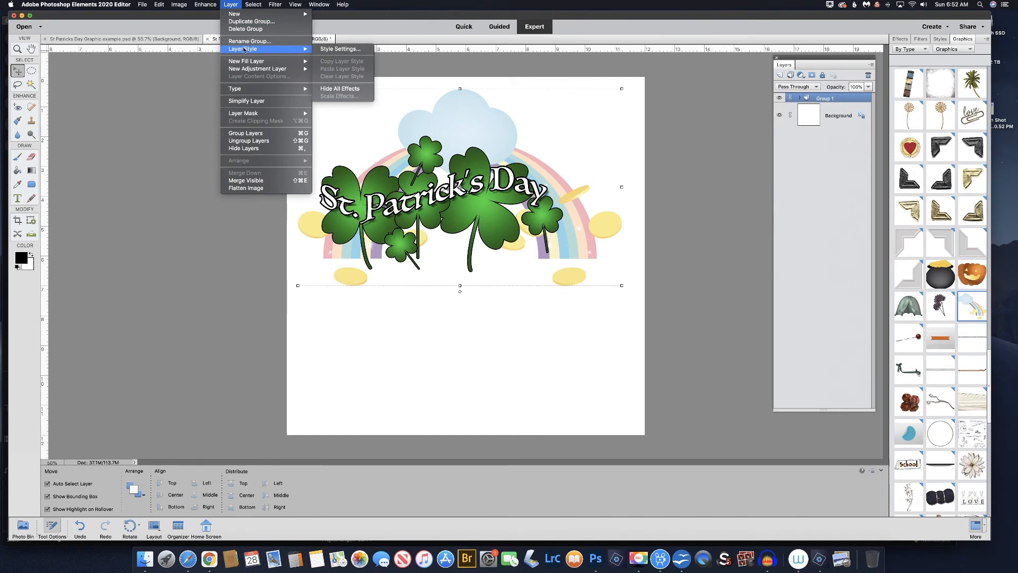
left_click(341, 49)
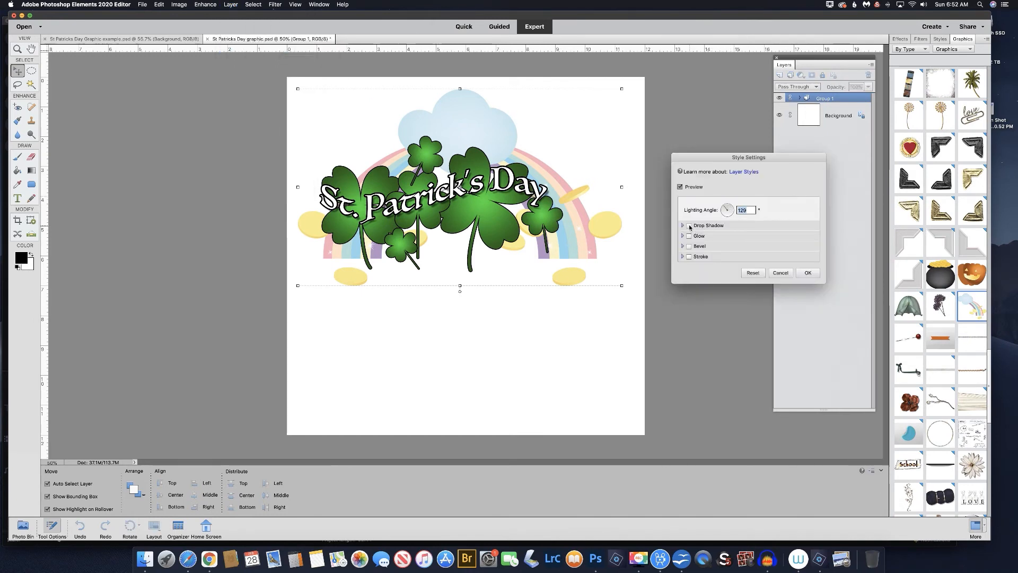
left_click(689, 226)
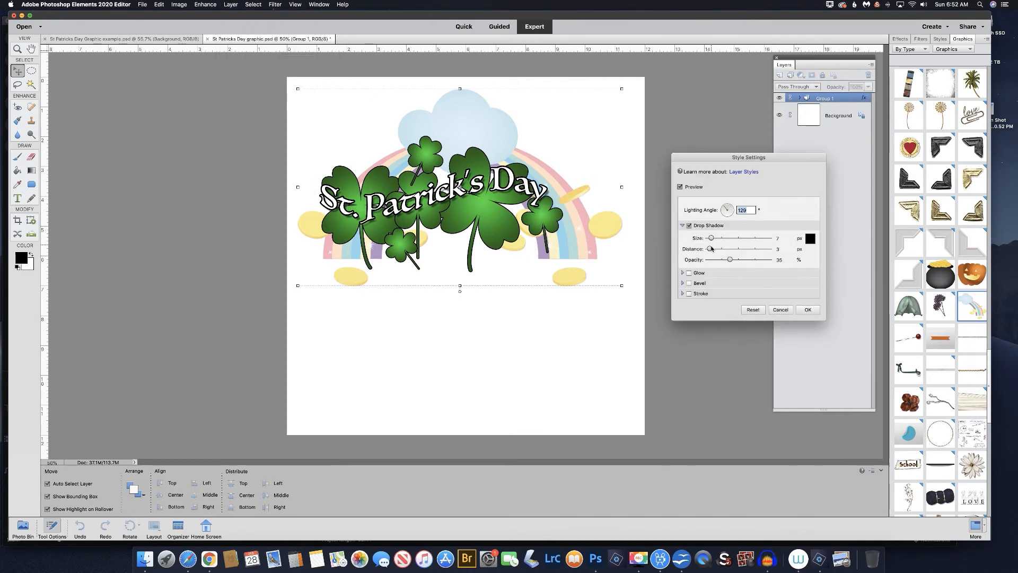
left_click_drag(709, 249, 718, 250)
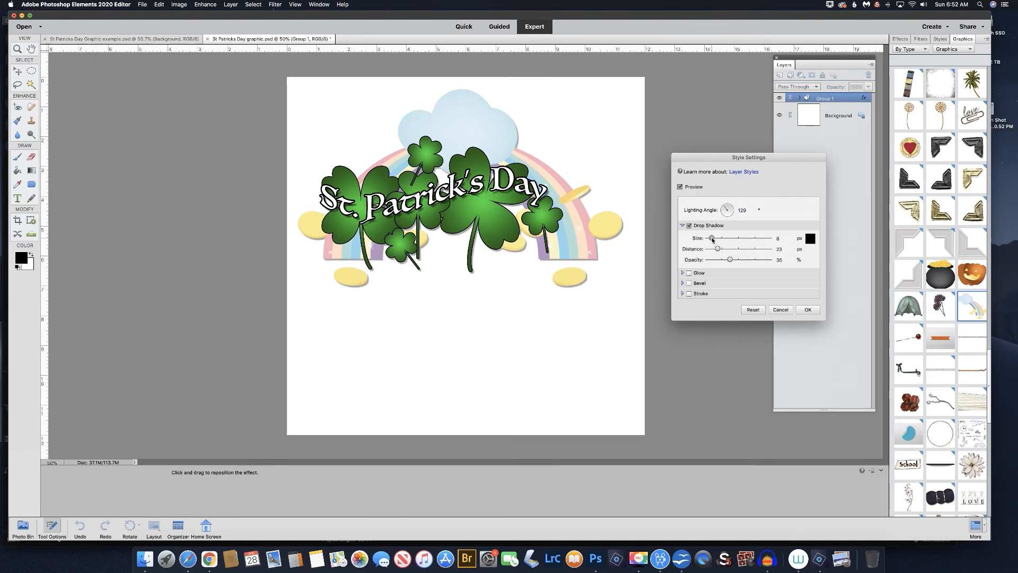
mouse_move(713, 239)
left_mouse_down()
mouse_move(734, 260)
mouse_move(722, 251)
left_mouse_up()
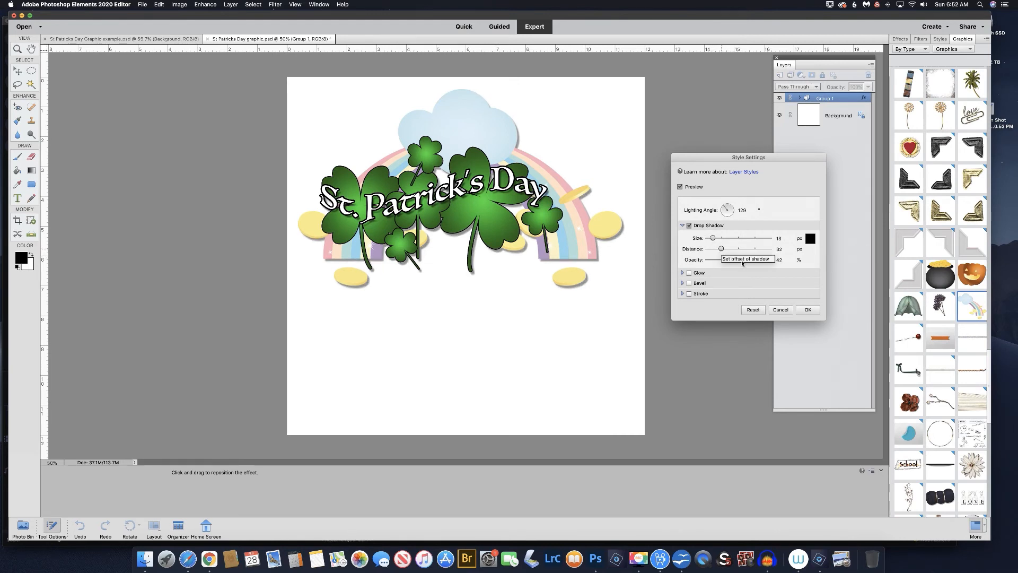
left_click(807, 310)
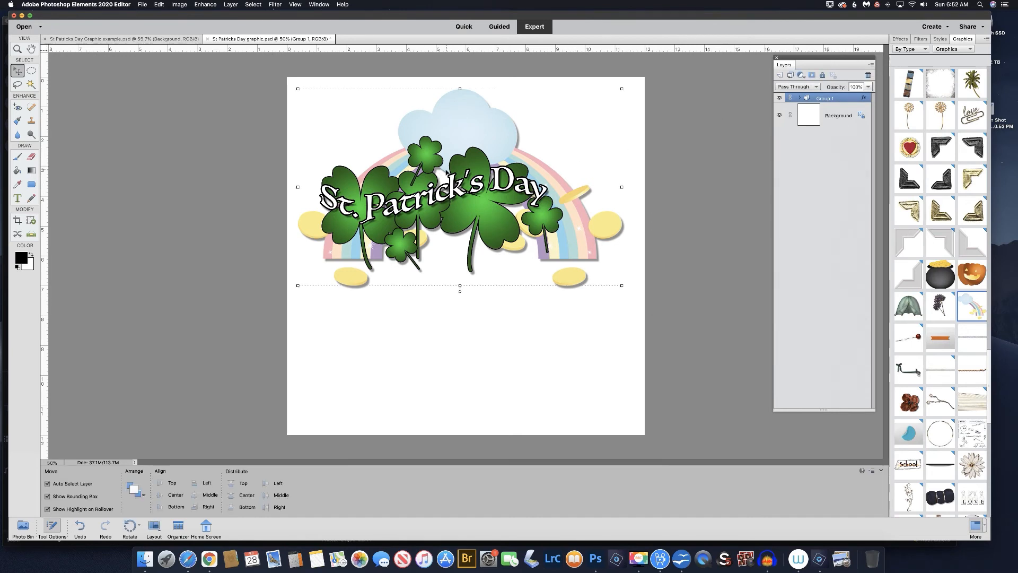
mouse_move(471, 149)
left_mouse_down()
mouse_move(523, 153)
mouse_move(518, 144)
mouse_move(476, 151)
left_mouse_up()
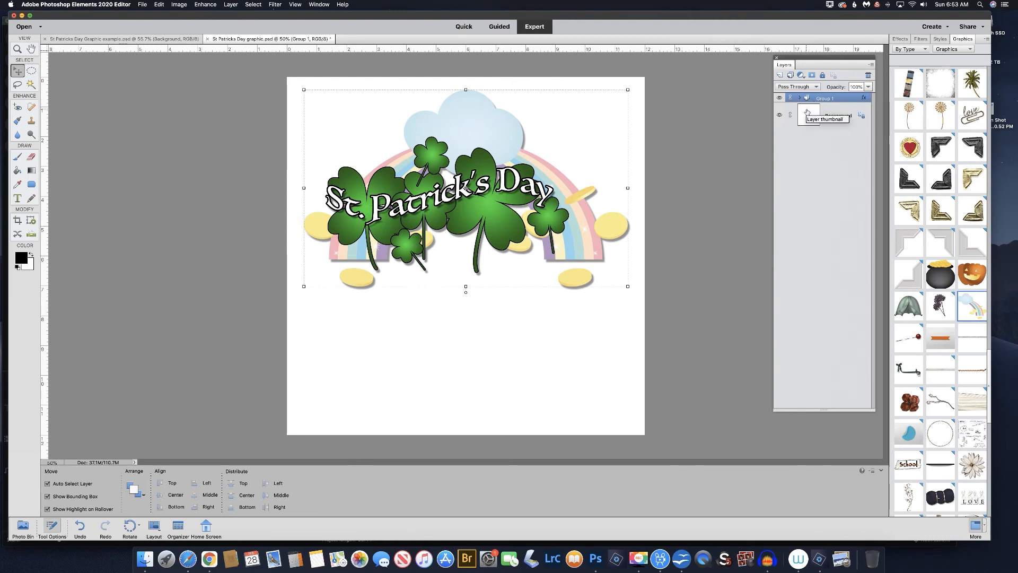
- Save the layered graphic as St Patricks Day graphic.psd in Photoshop format in the Tutorial Working Files folder
left_click(145, 7)
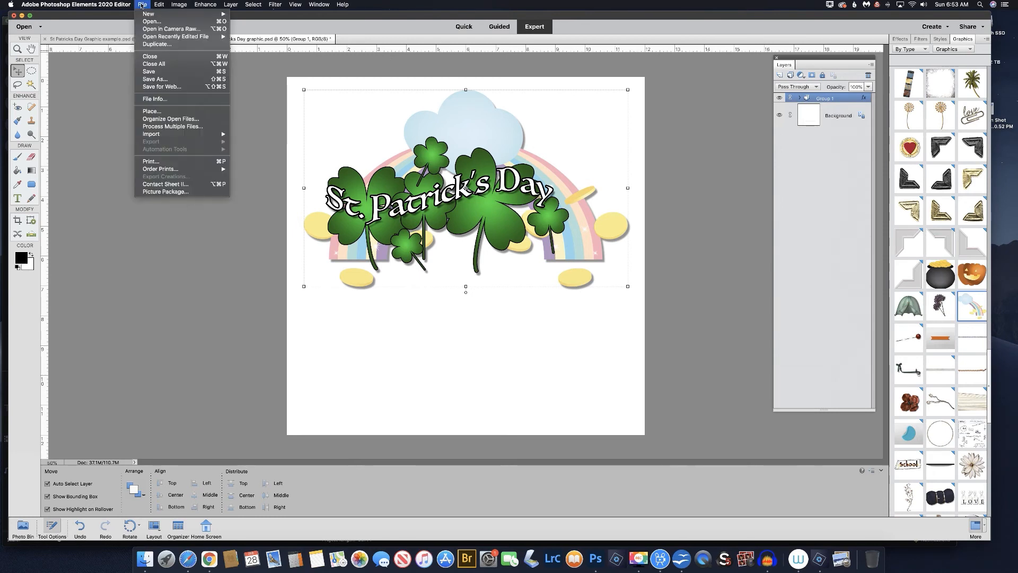
left_click(165, 79)
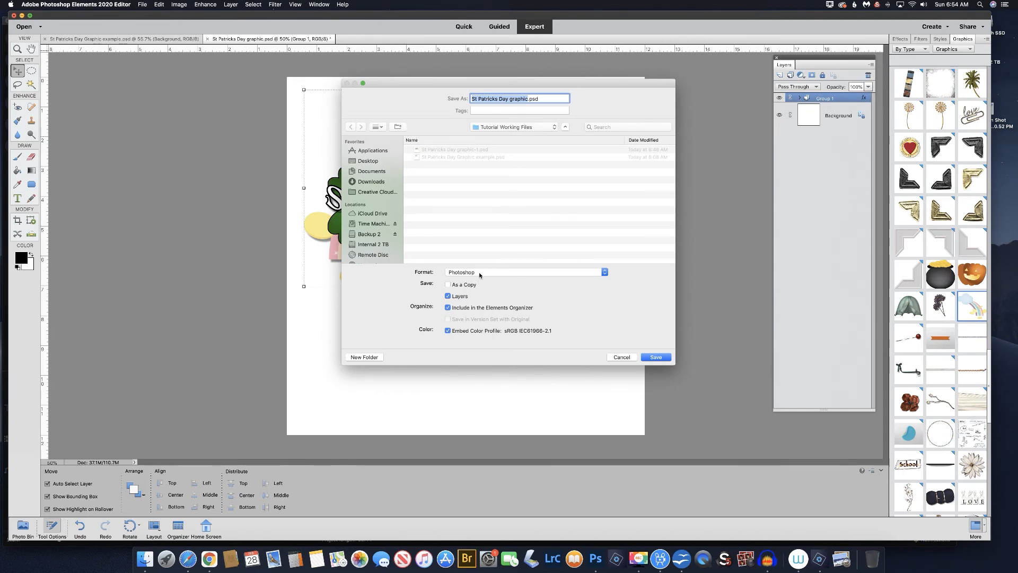
left_click(658, 358)
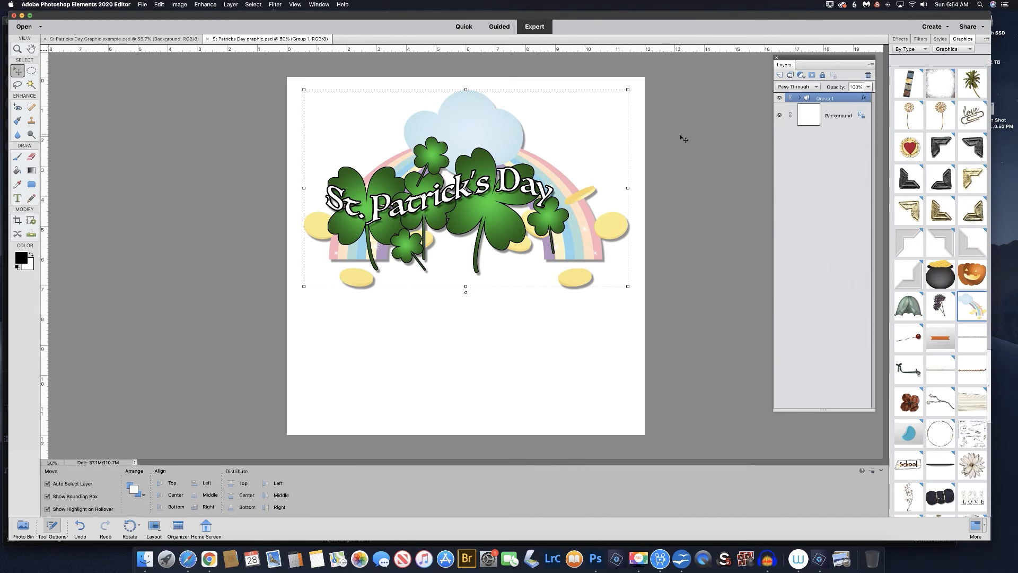
- Hide the Background layer and set the Crop tool's aspect ratio to No Restriction
left_click(779, 115)
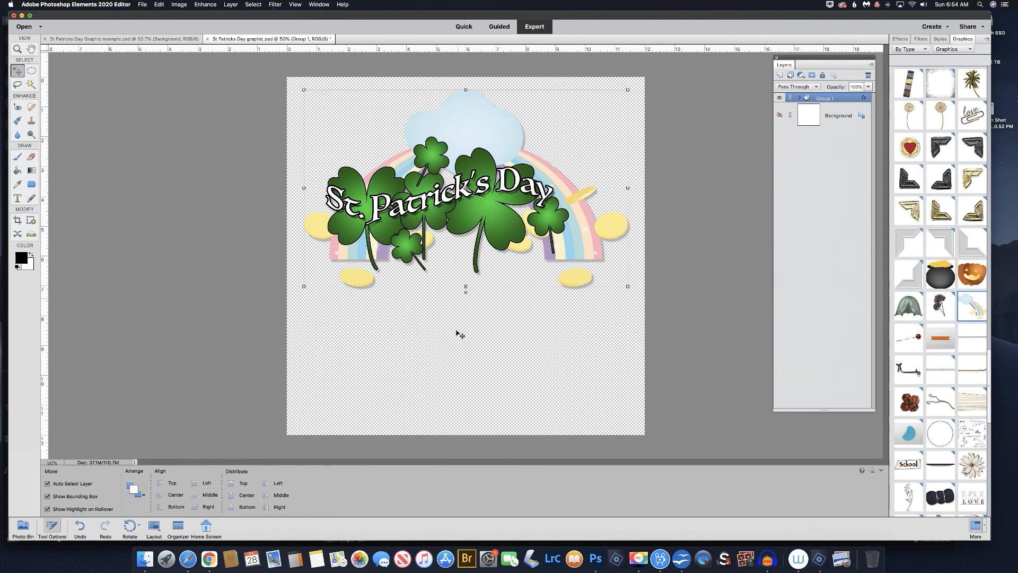
left_click(18, 220)
left_click_drag(304, 90, 703, 334)
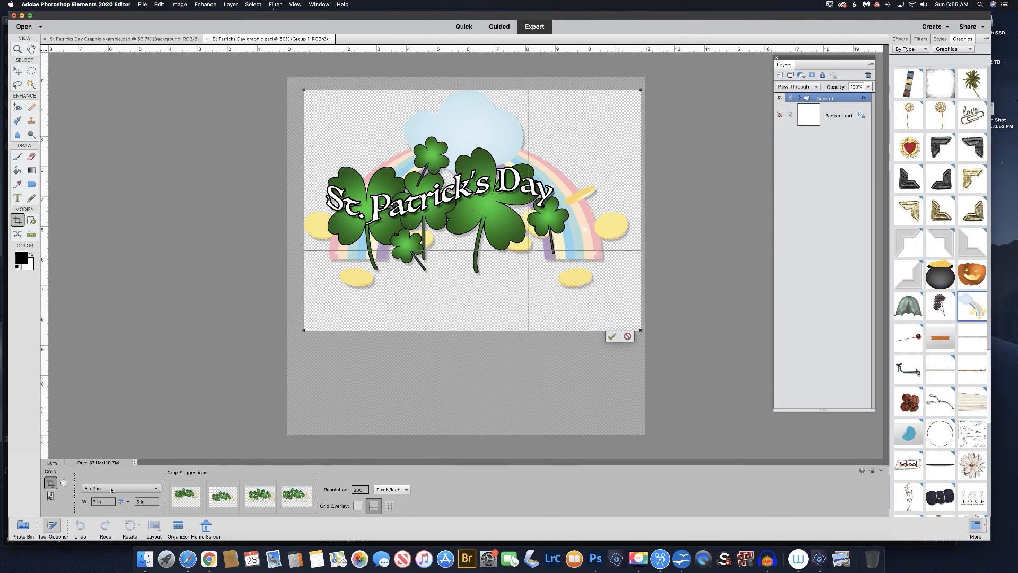
left_click(149, 489)
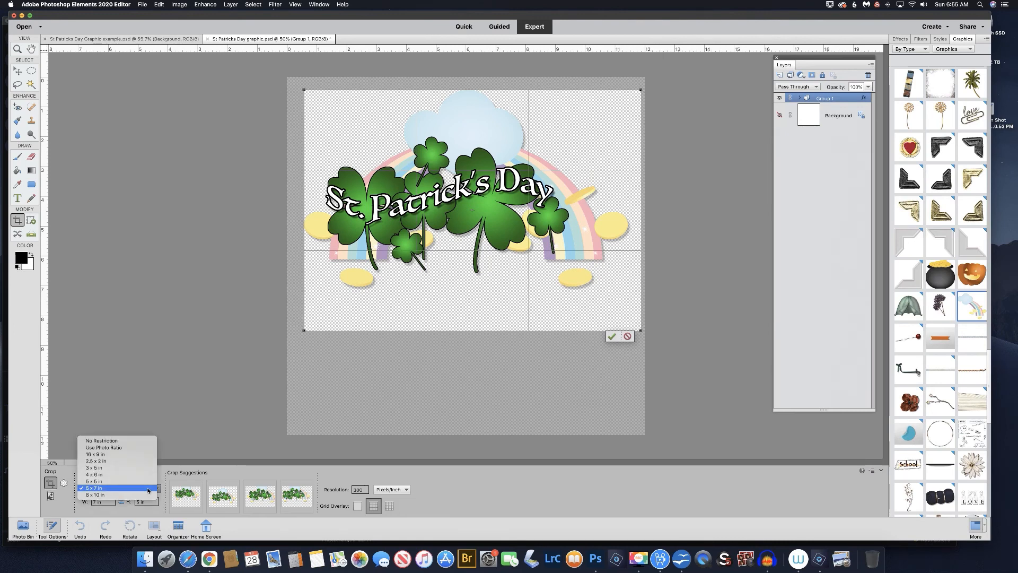
left_click(117, 441)
left_click(311, 334)
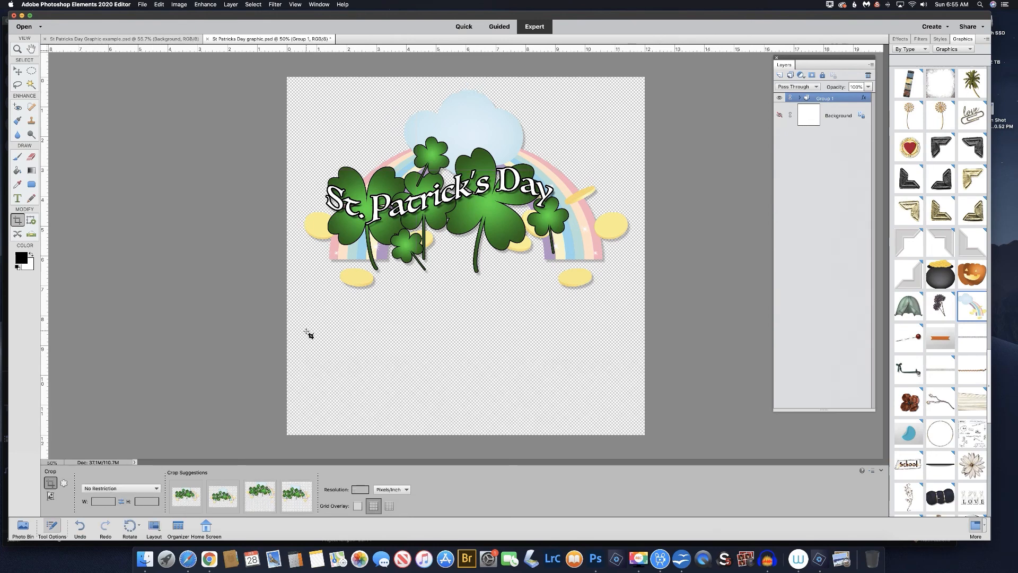
- Crop the canvas closely around the whole graphic, leaving a narrow margin above the cloud and beside the coins
left_click_drag(296, 90, 634, 293)
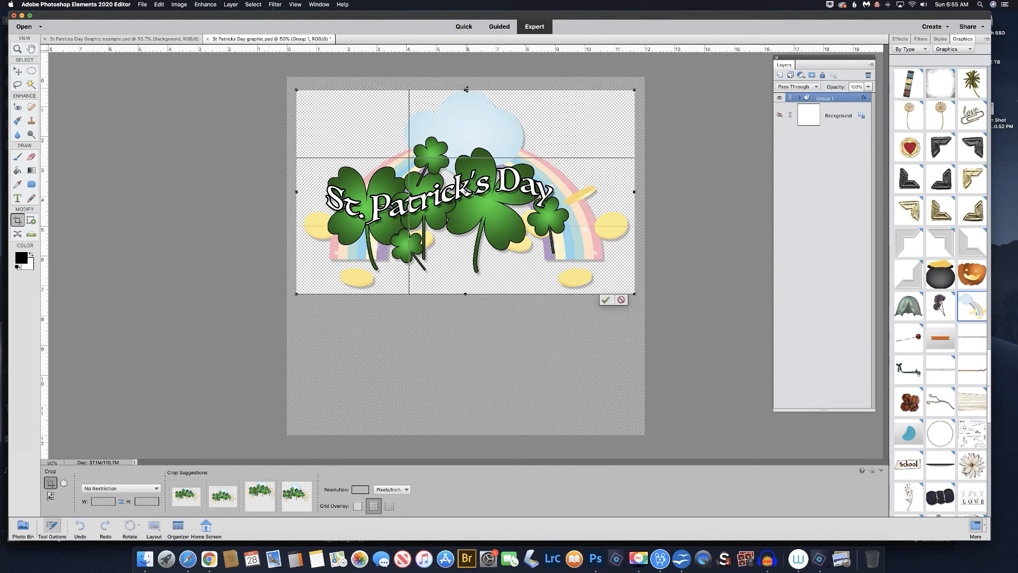
left_click_drag(465, 87, 465, 85)
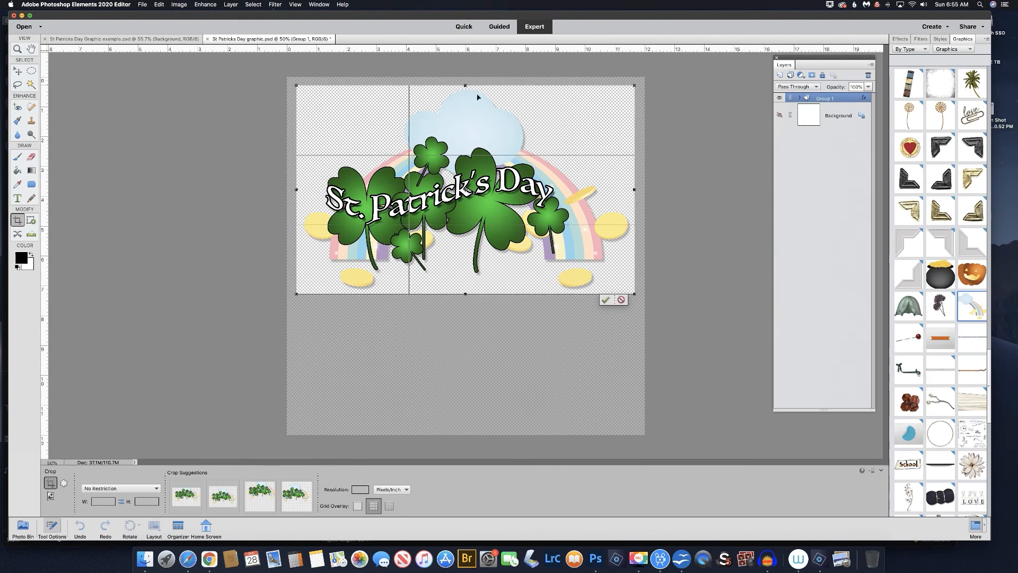
left_click_drag(635, 189, 639, 189)
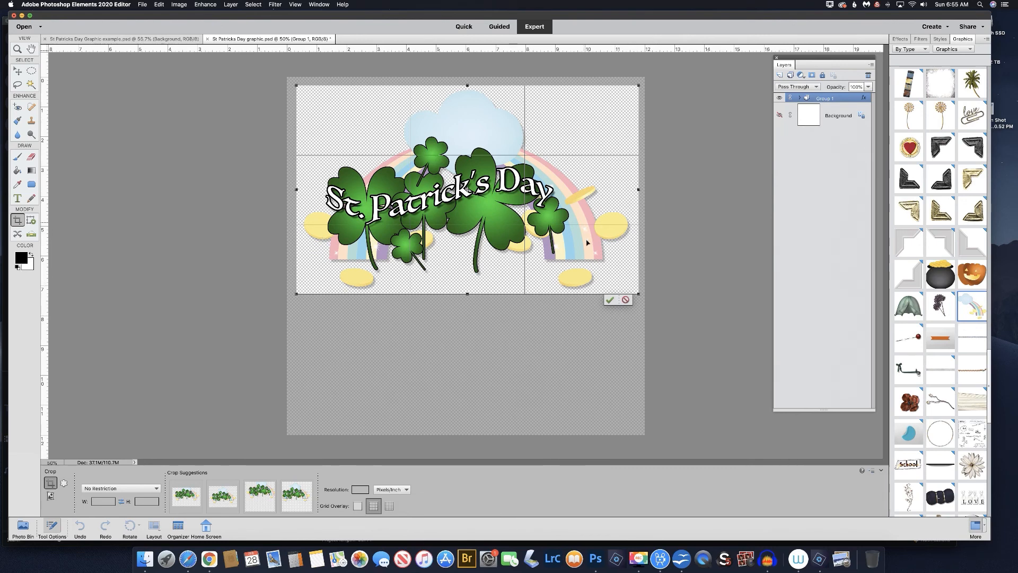
left_click(609, 301)
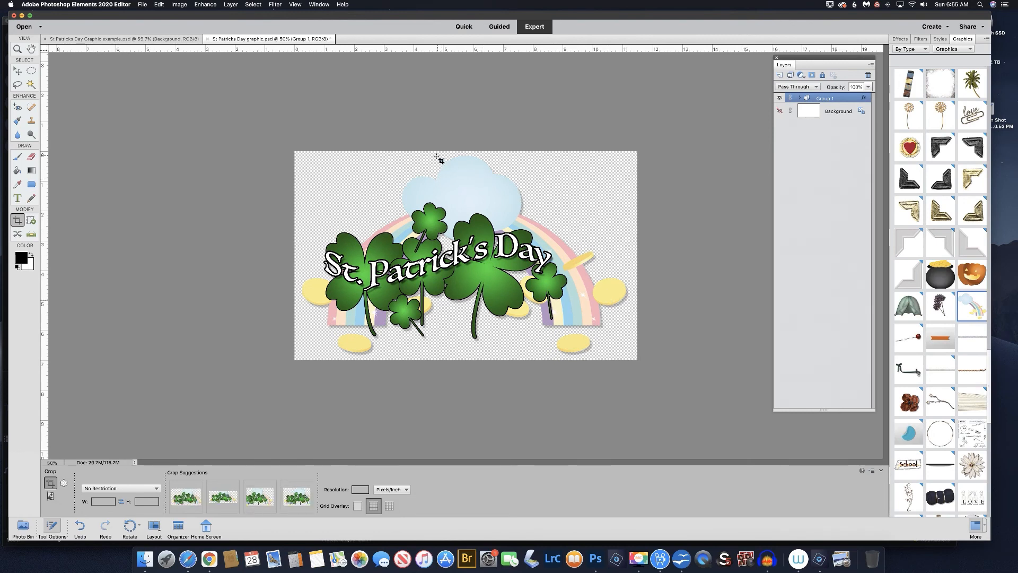
- Save a copy as St Patricks Day graphic_edited-1.png in PNG format with None / Fast compression and no interlacing
left_click(143, 5)
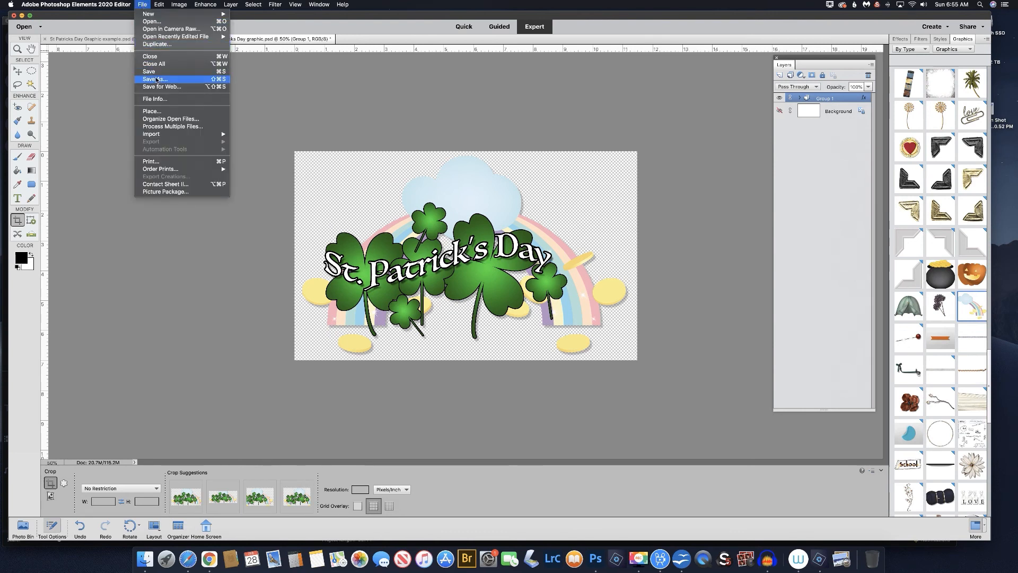
left_click(212, 80)
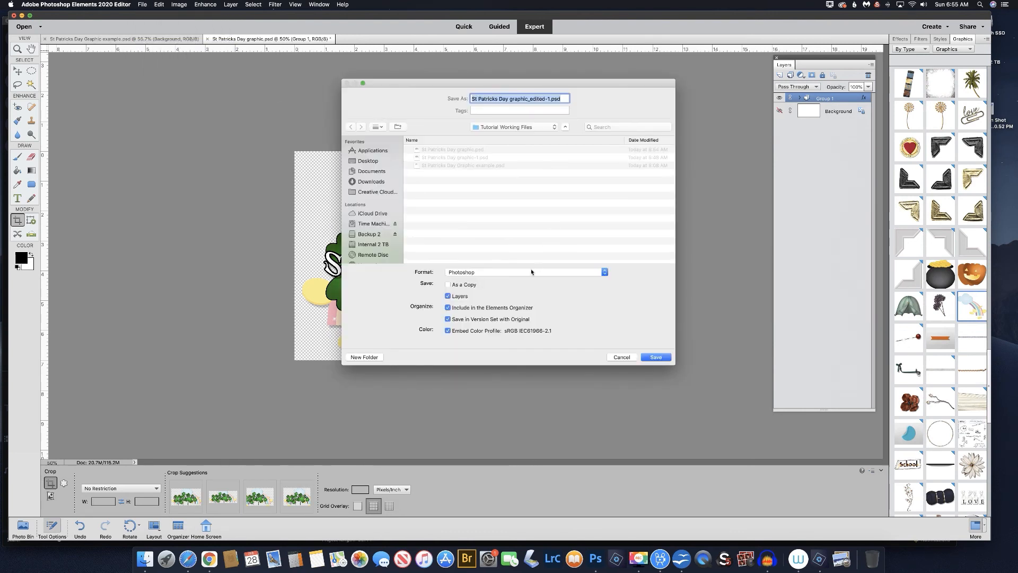
left_click(530, 271)
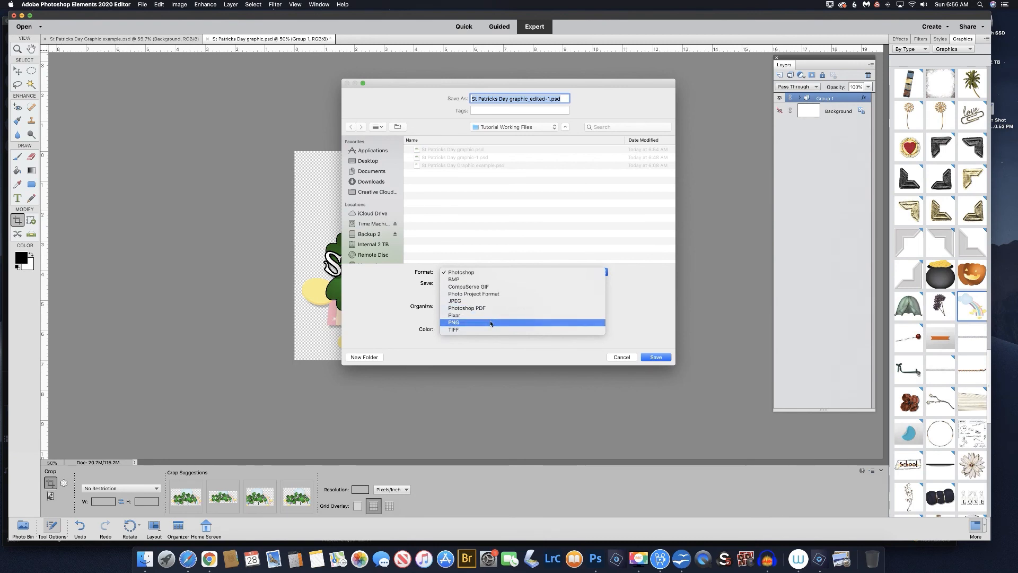
left_click(491, 323)
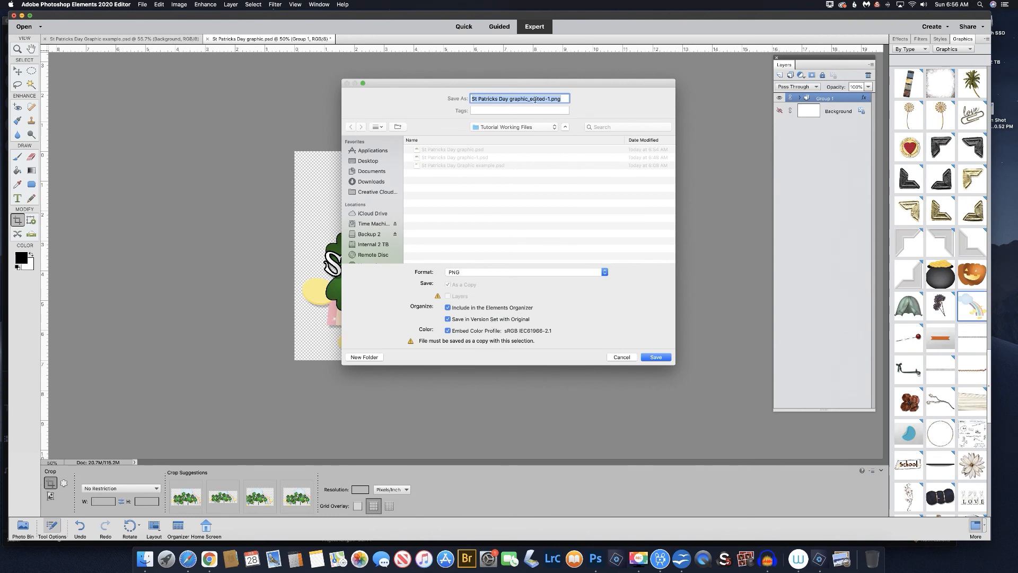
left_click(658, 359)
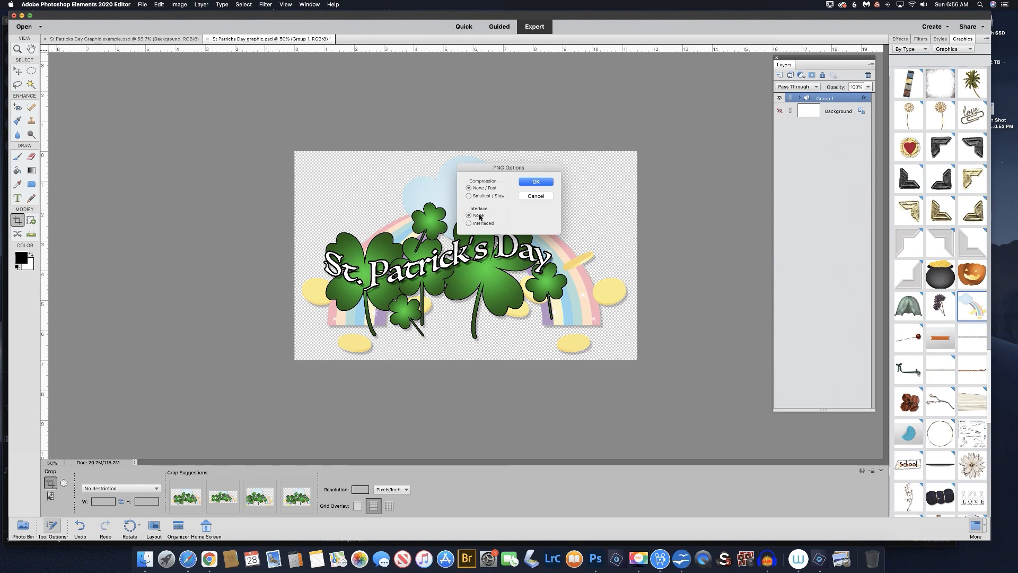
left_click(536, 183)
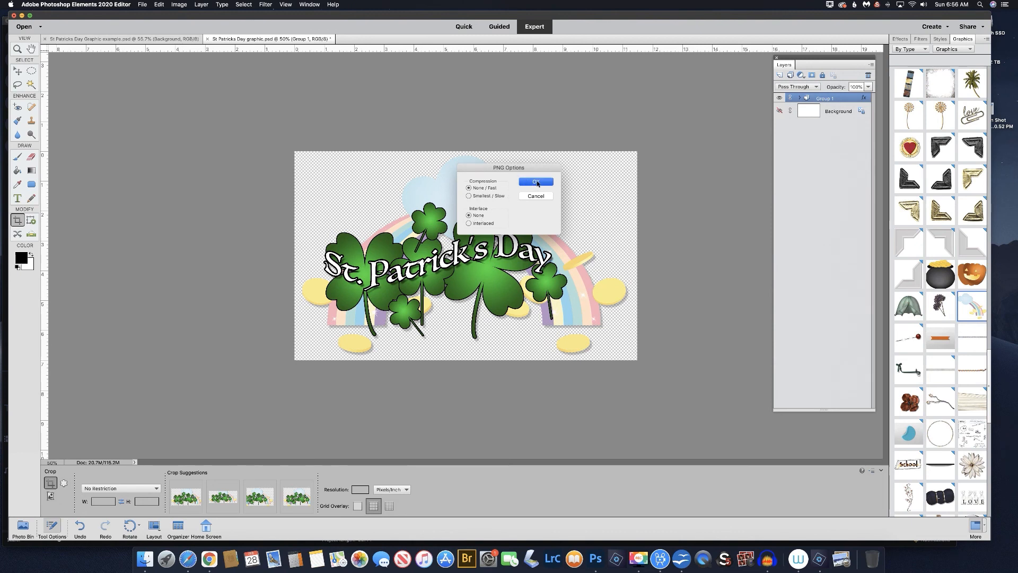